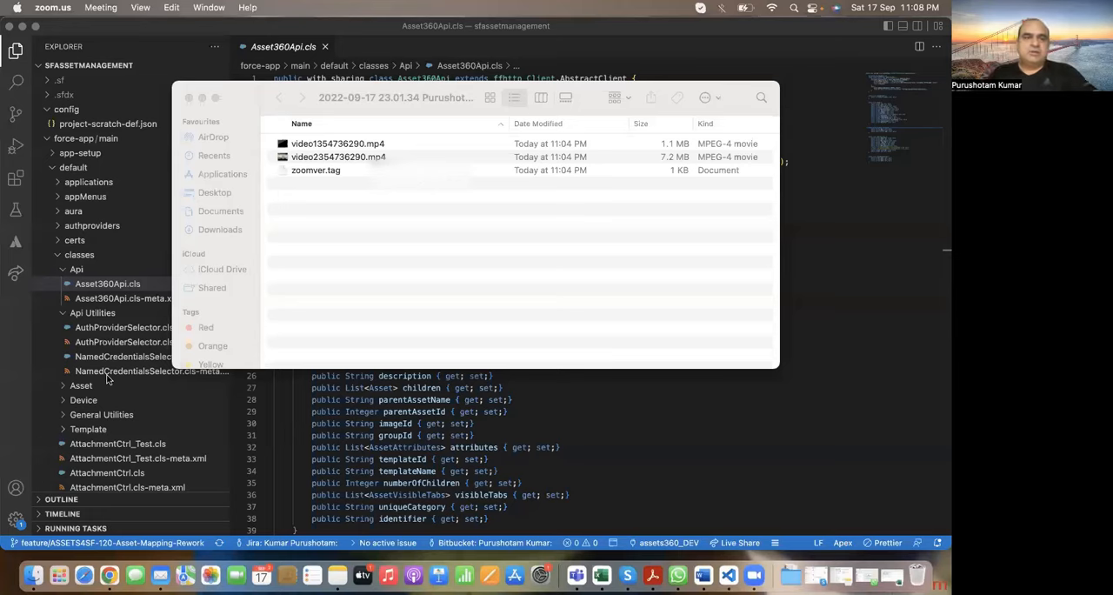
Step: Switch to Postman in the Chrome window and open the Access Token request in the ASSET 360 collection
key(ctrl+Up)
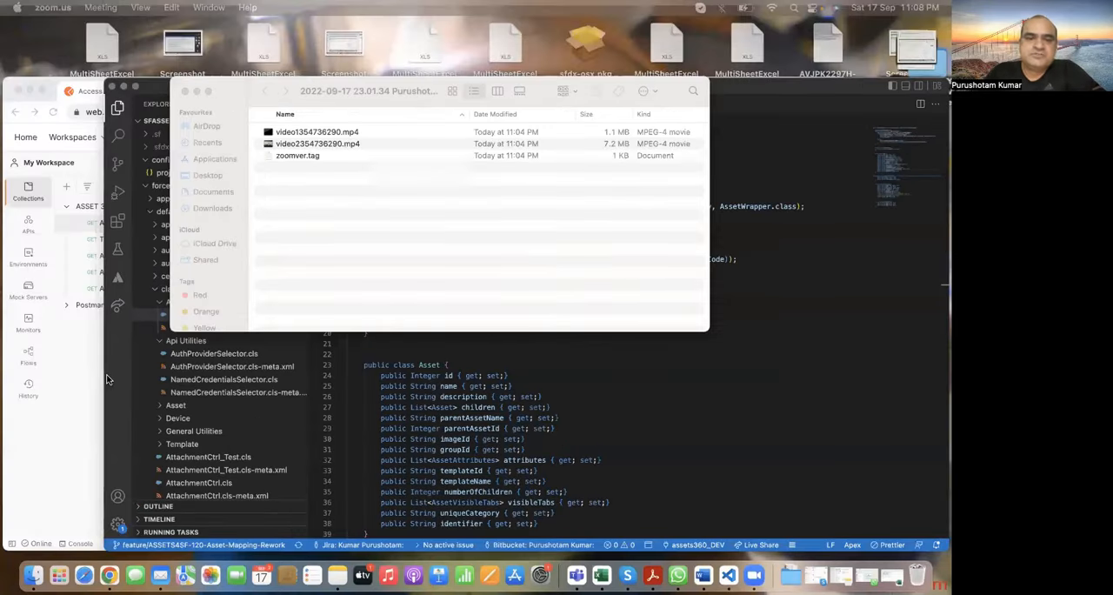
click(103, 473)
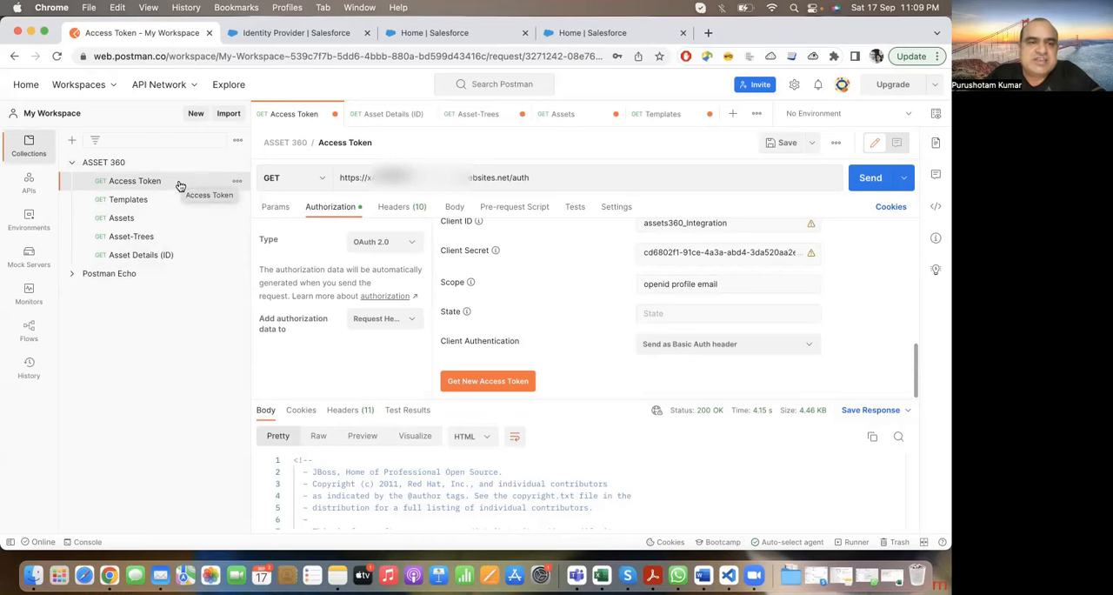
click(161, 205)
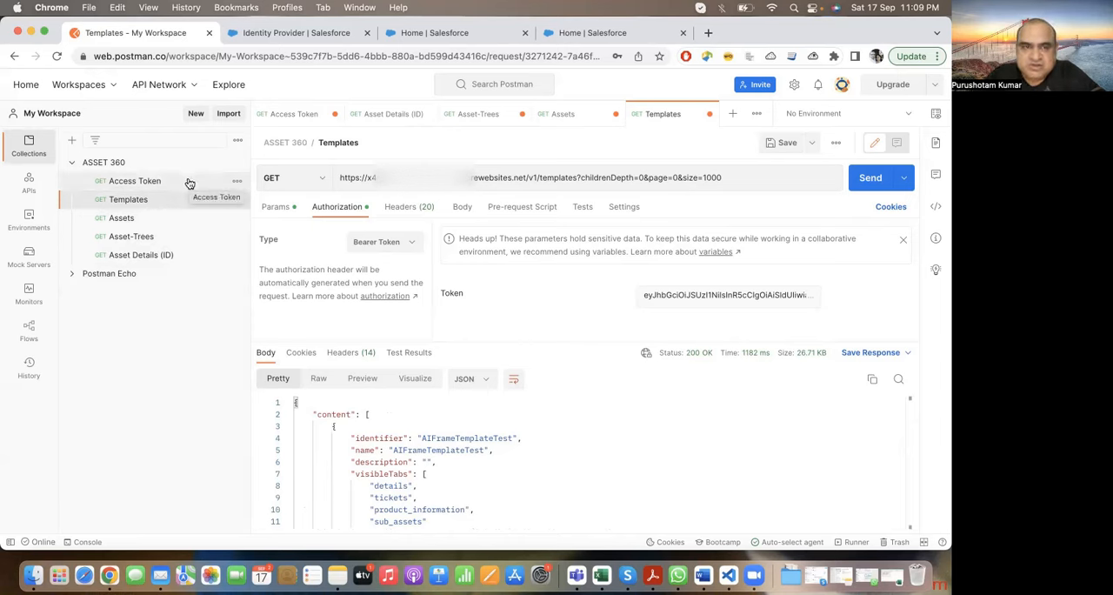
click(189, 183)
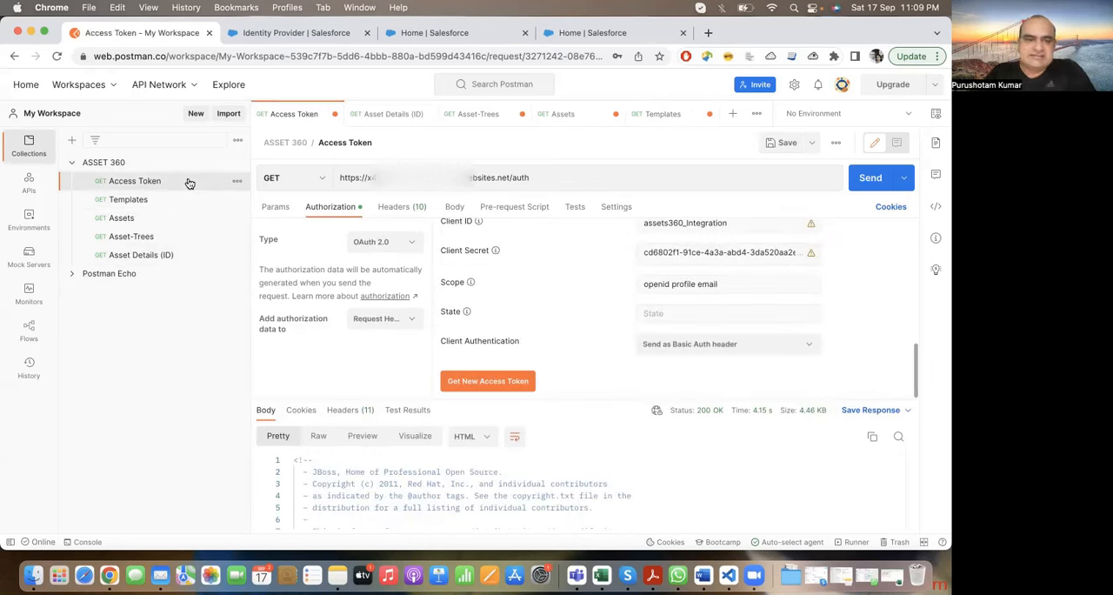
Step: Examine the Access Token request's URL, its current token section and the available authorization types
click(535, 177)
drag(537, 178, 337, 177)
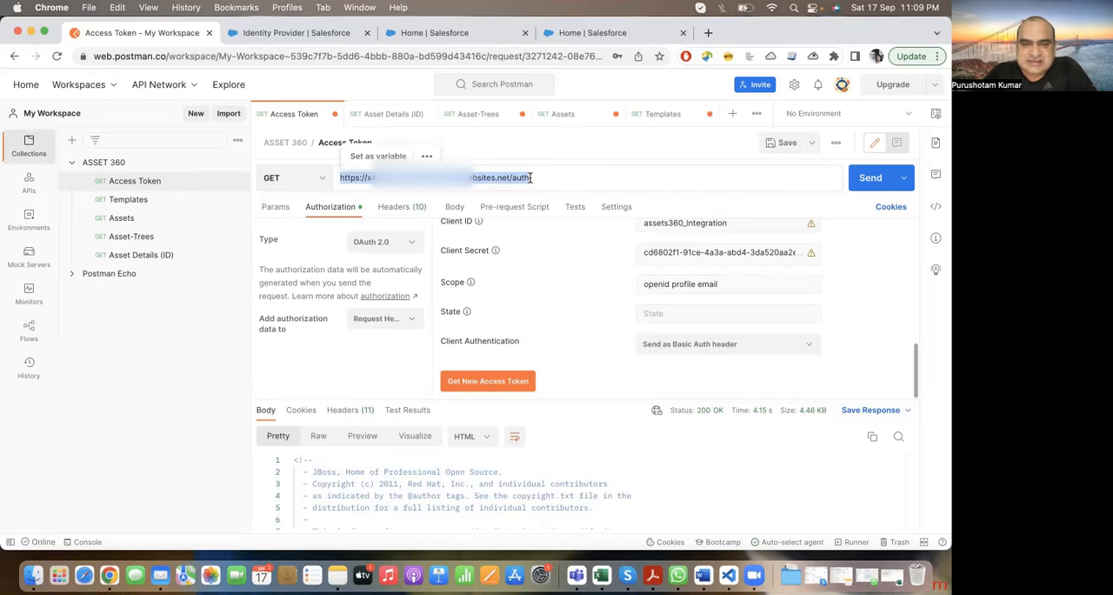
scroll(533, 279, up, 5)
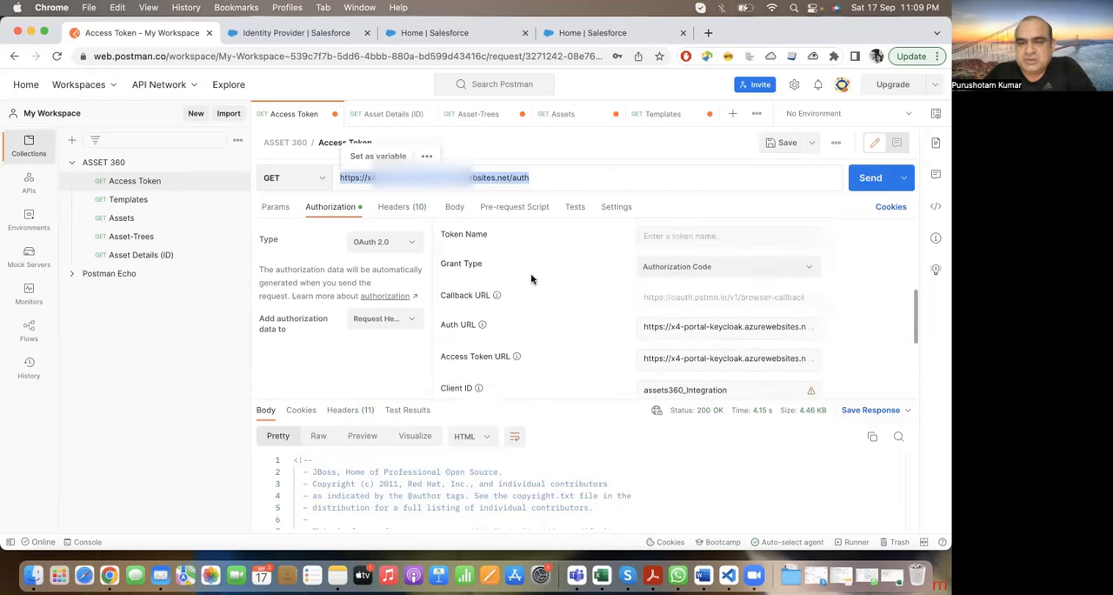
scroll(532, 279, up, 5)
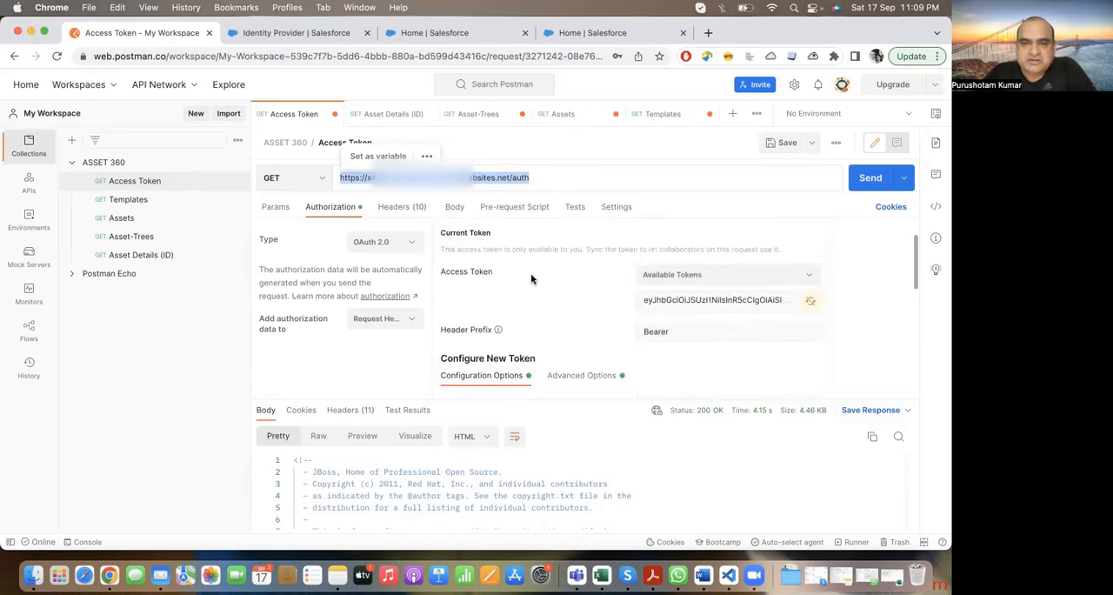
scroll(532, 279, down, 3)
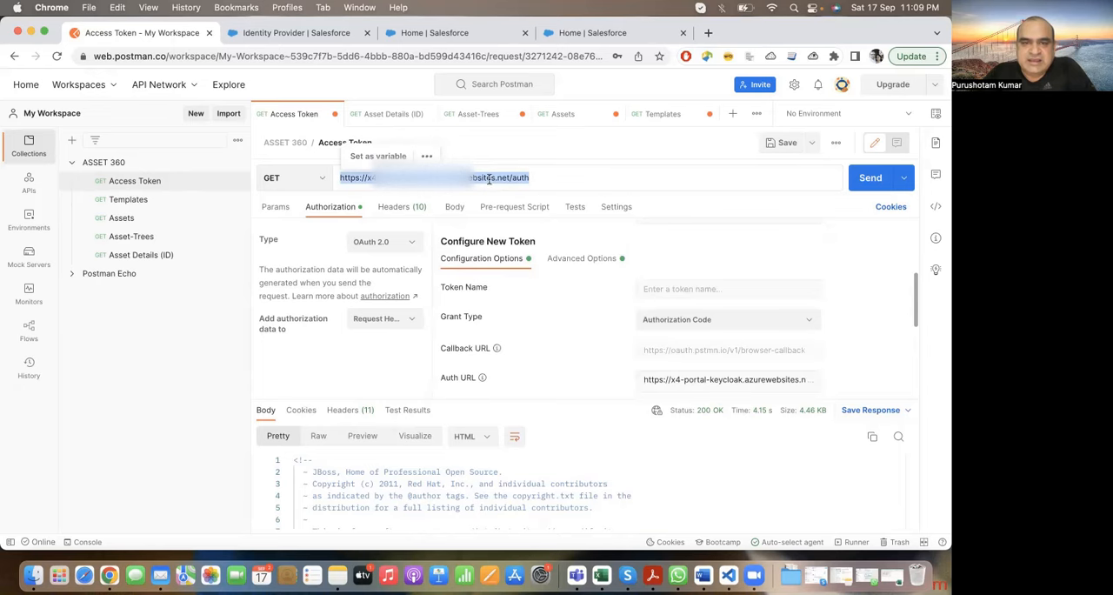
click(416, 244)
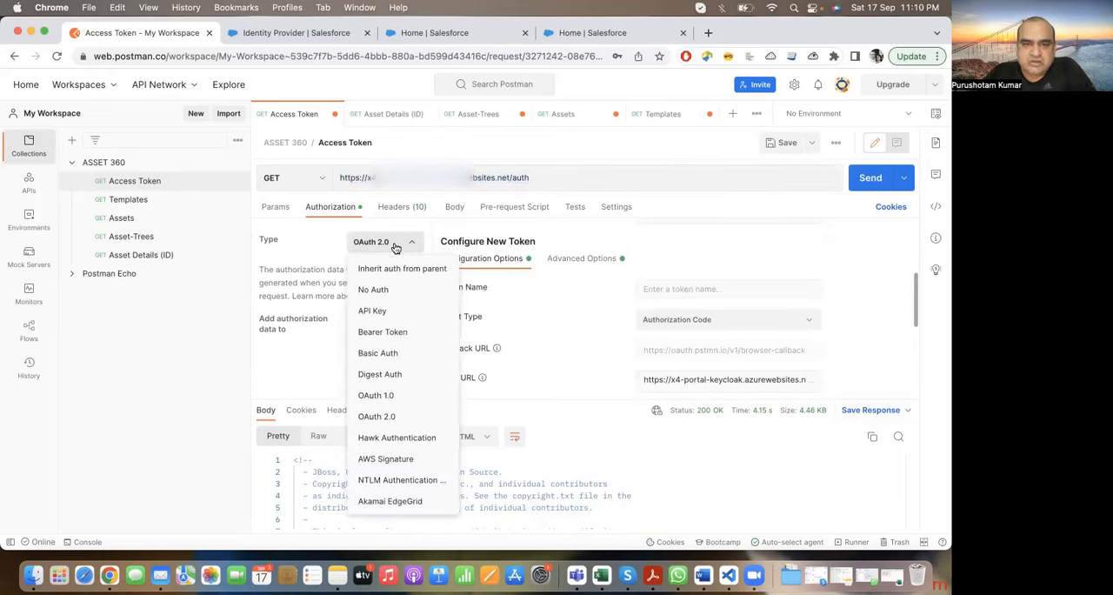
click(414, 247)
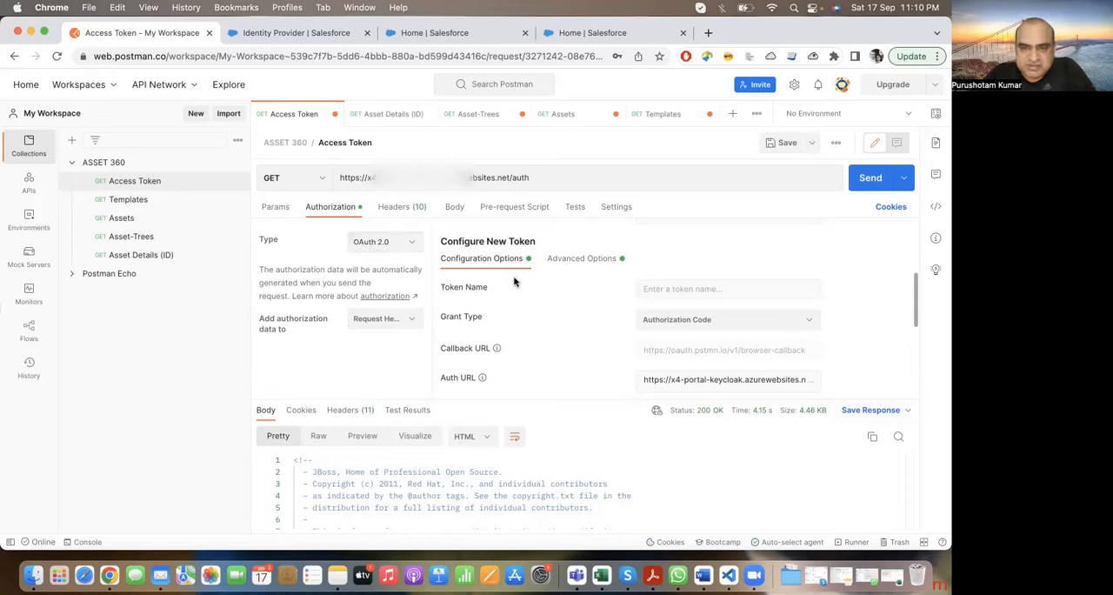
Step: Review the OAuth 2.0 new-token configuration fields, from the token name through to the client authentication
scroll(533, 339, down, 3)
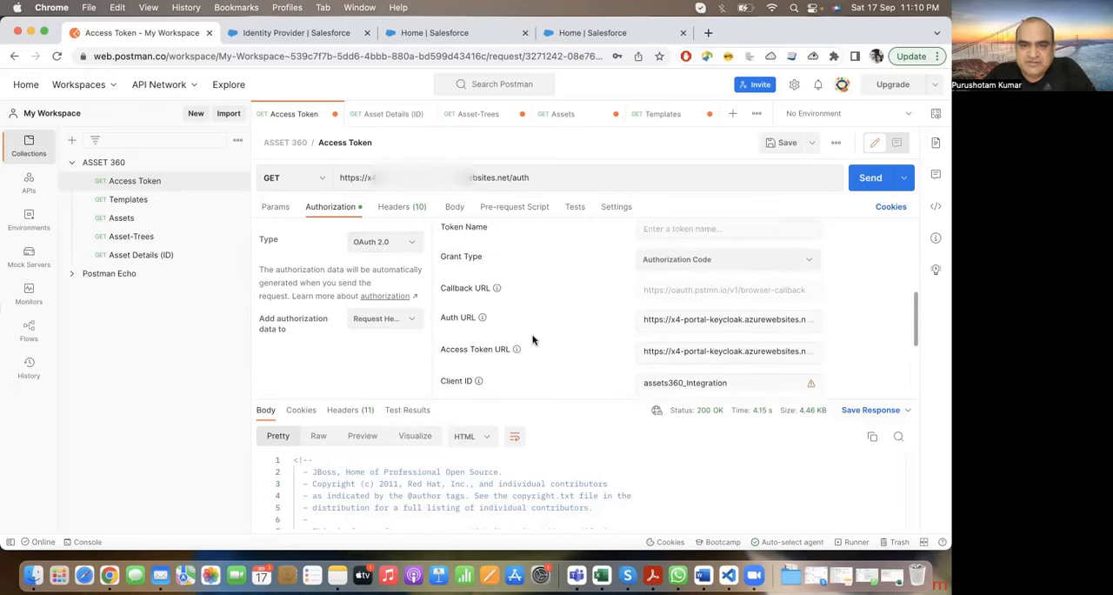
scroll(477, 383, down, 3)
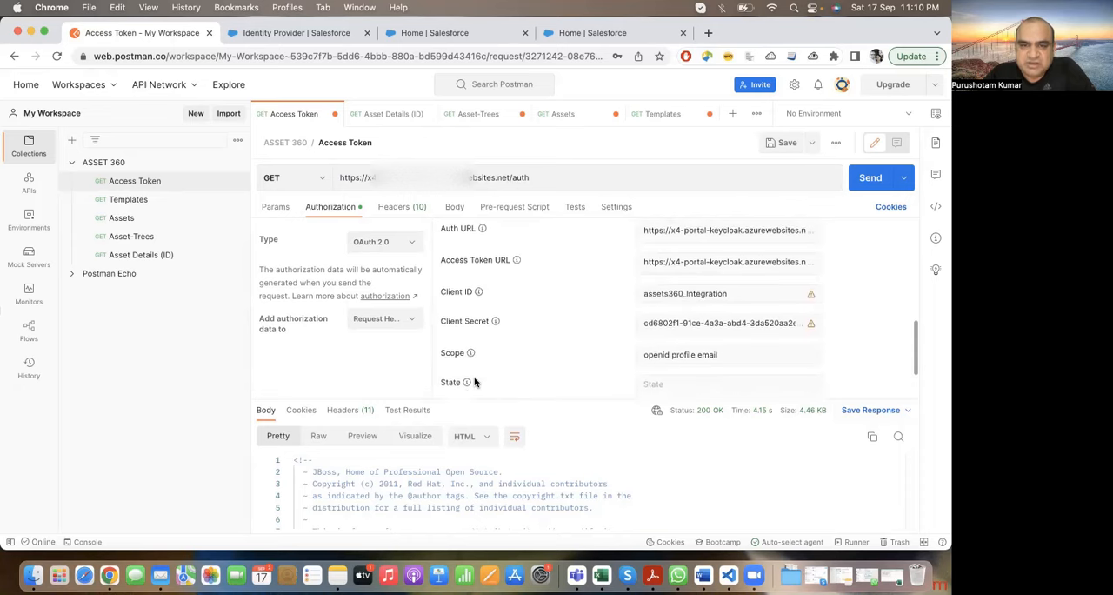
scroll(477, 382, down, 4)
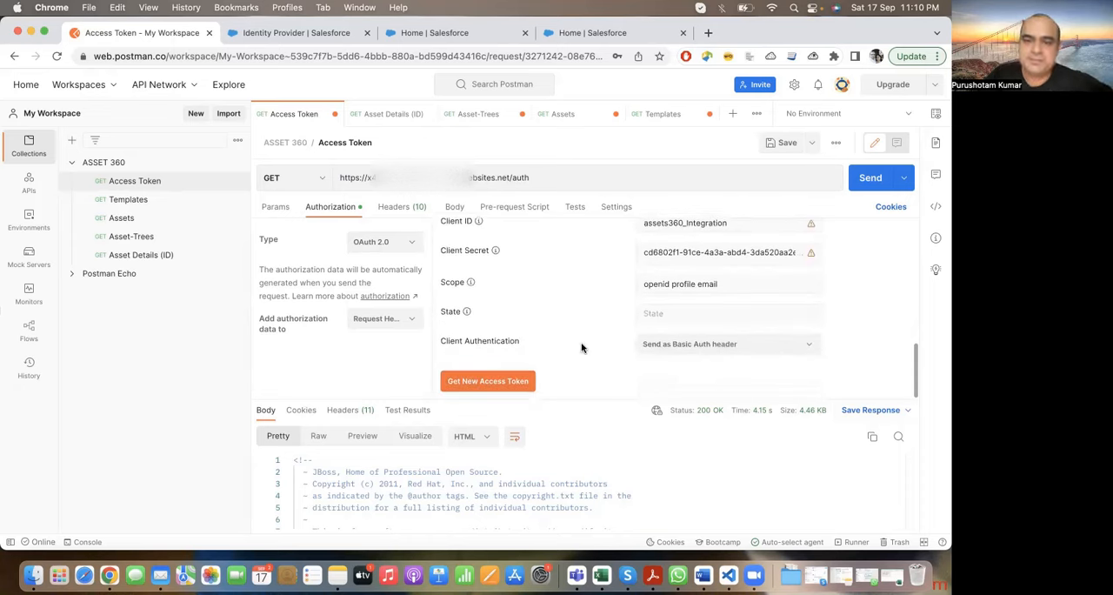
scroll(582, 348, up, 4)
scroll(582, 348, up, 3)
scroll(582, 352, up, 3)
scroll(582, 353, down, 1)
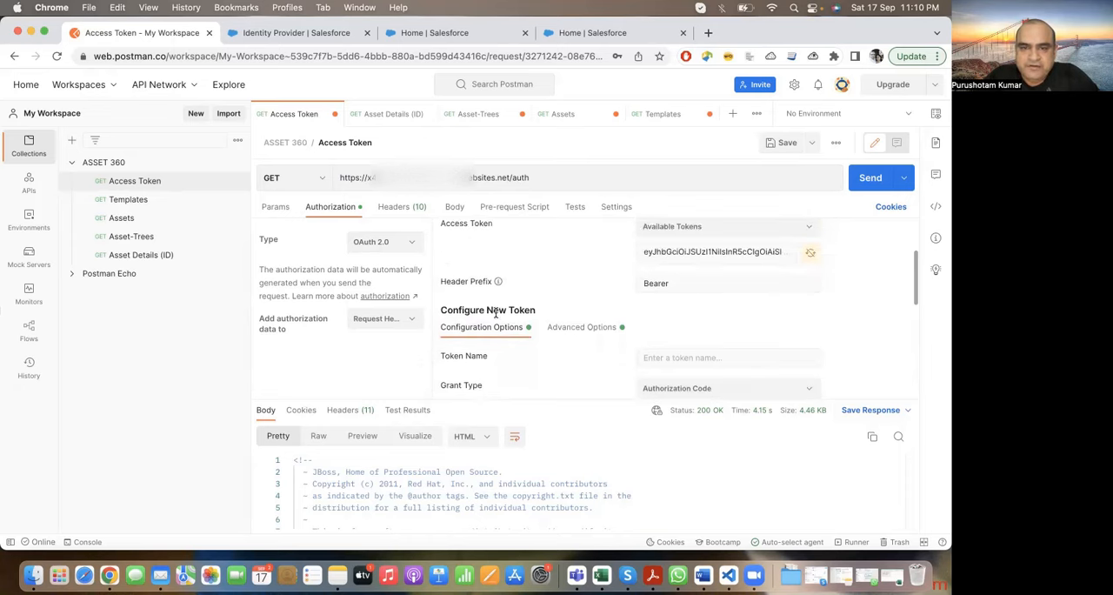
scroll(532, 310, down, 3)
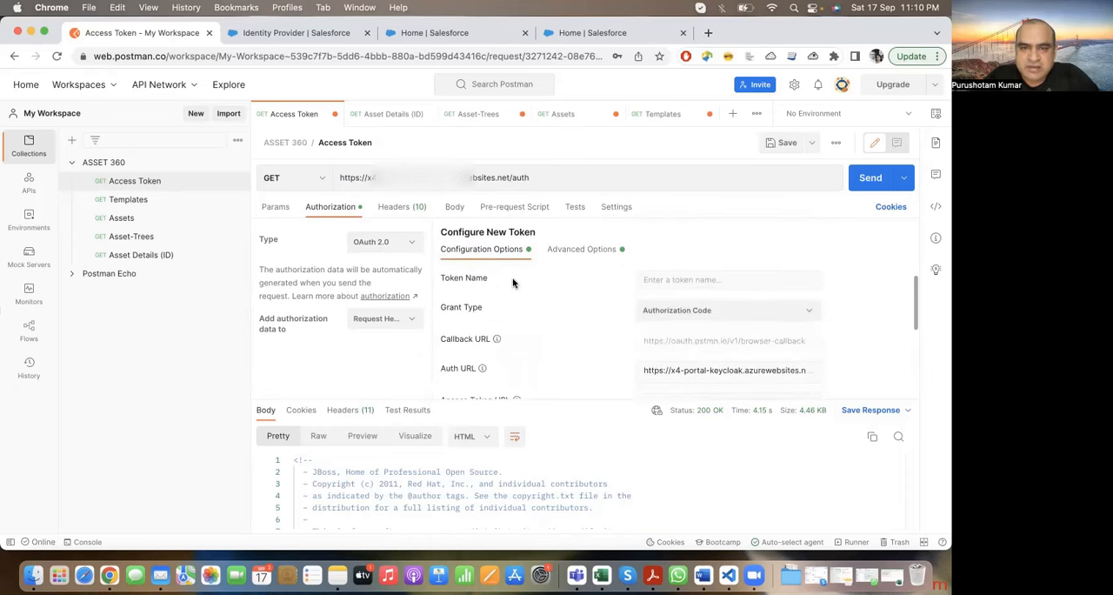
Step: Leave the token name empty and choose Authorization Code as the new token's grant type
click(686, 281)
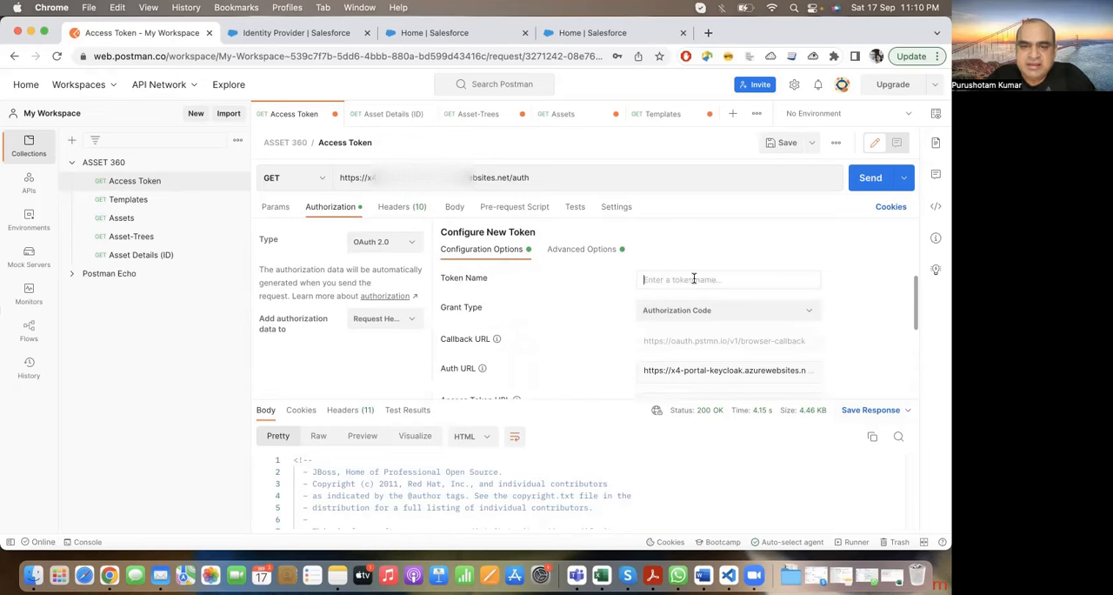
scroll(533, 313, down, 2)
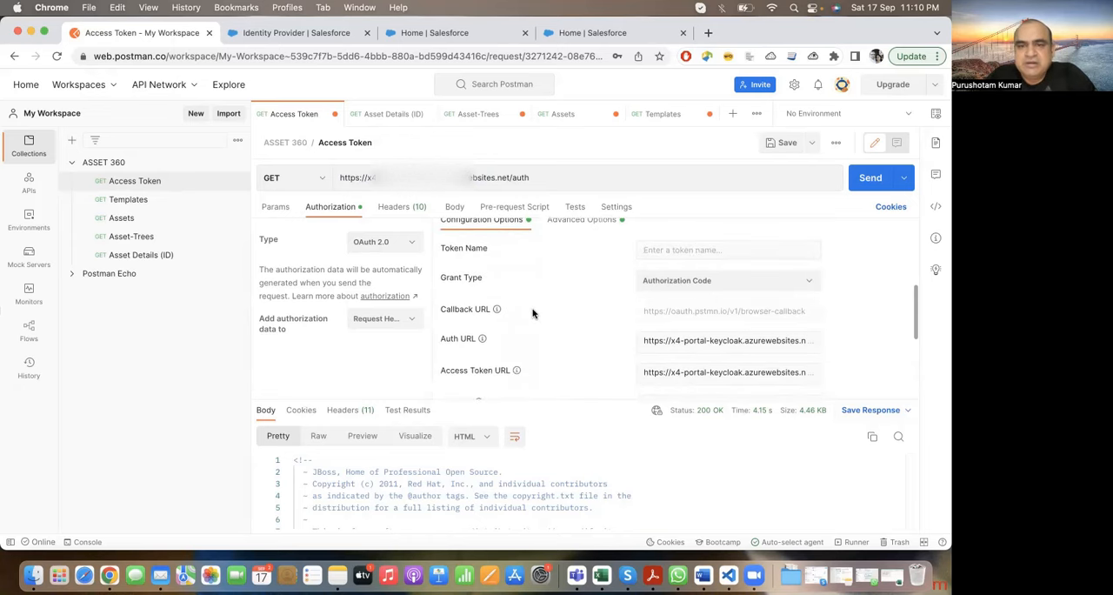
click(802, 284)
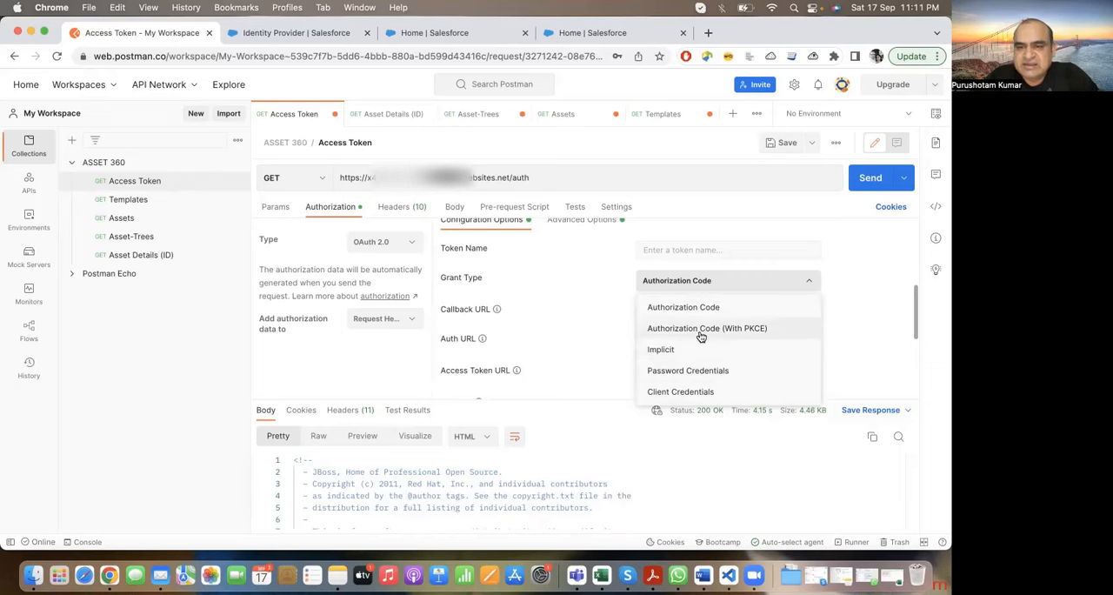
click(712, 308)
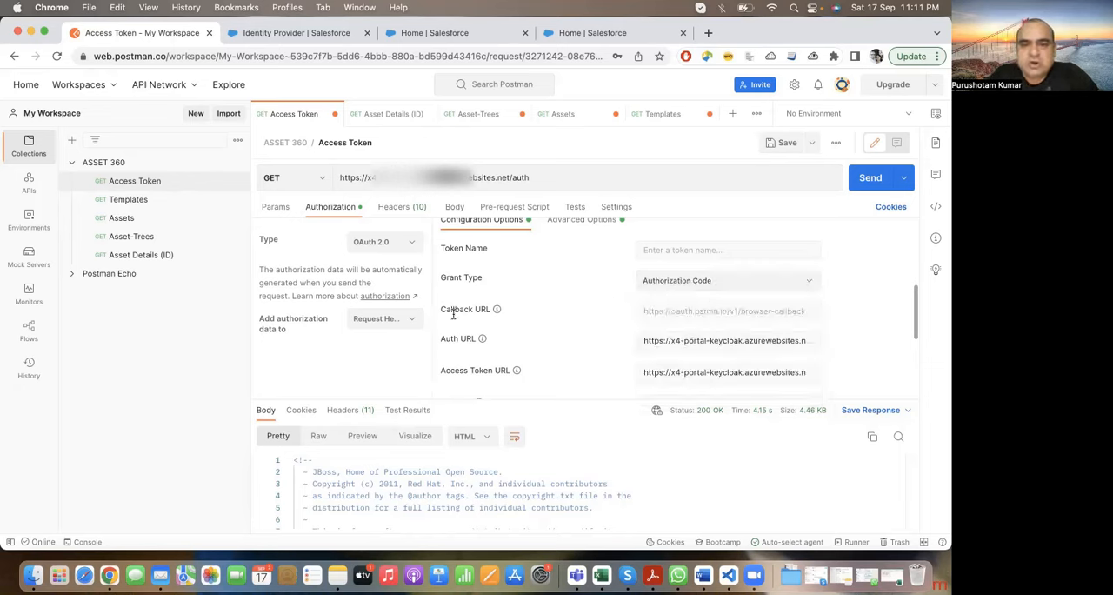
Step: Examine the Callback URL field and its value in the new token's configuration
drag(440, 308, 486, 309)
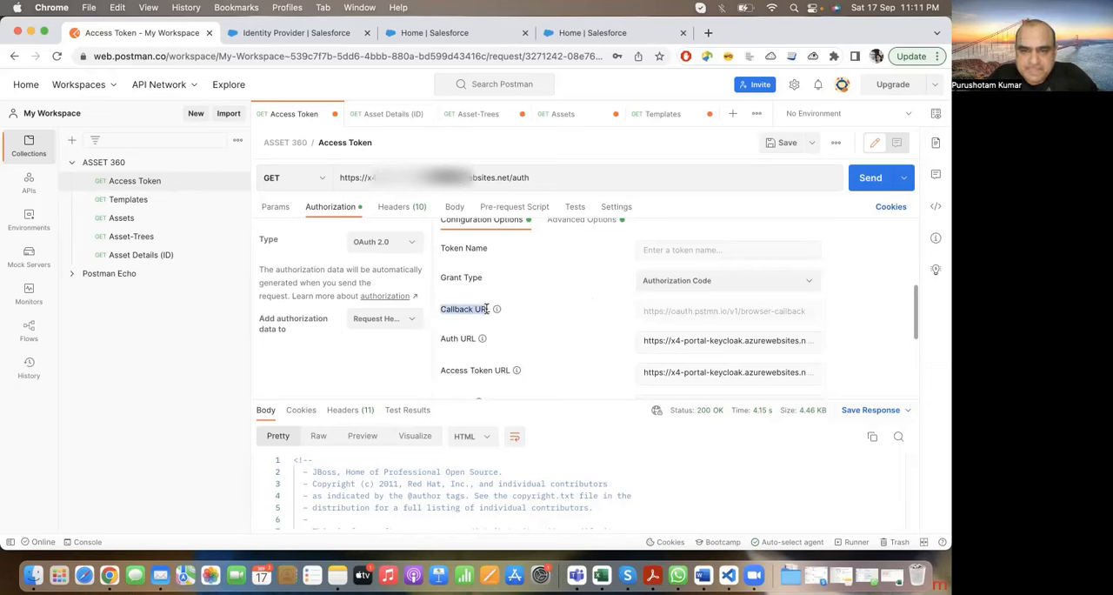
scroll(527, 326, down, 1)
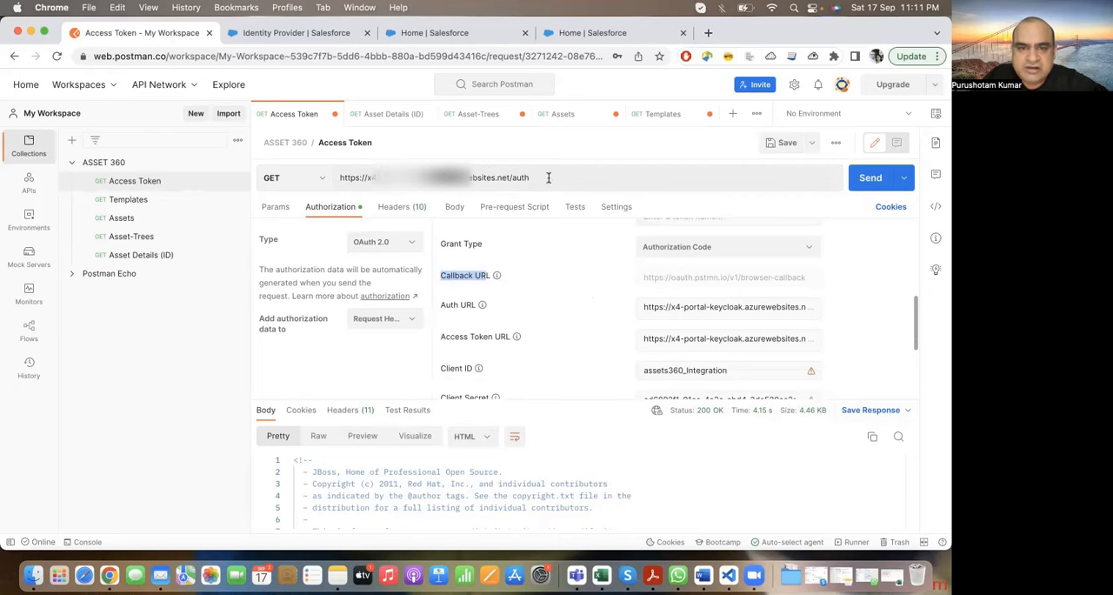
scroll(538, 313, down, 5)
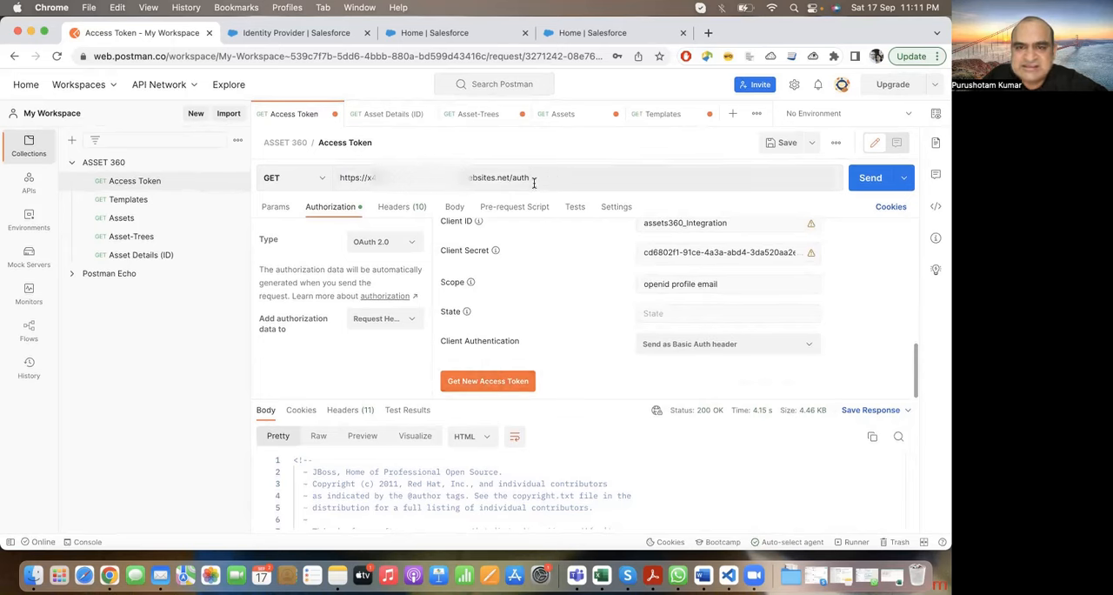
scroll(546, 264, up, 5)
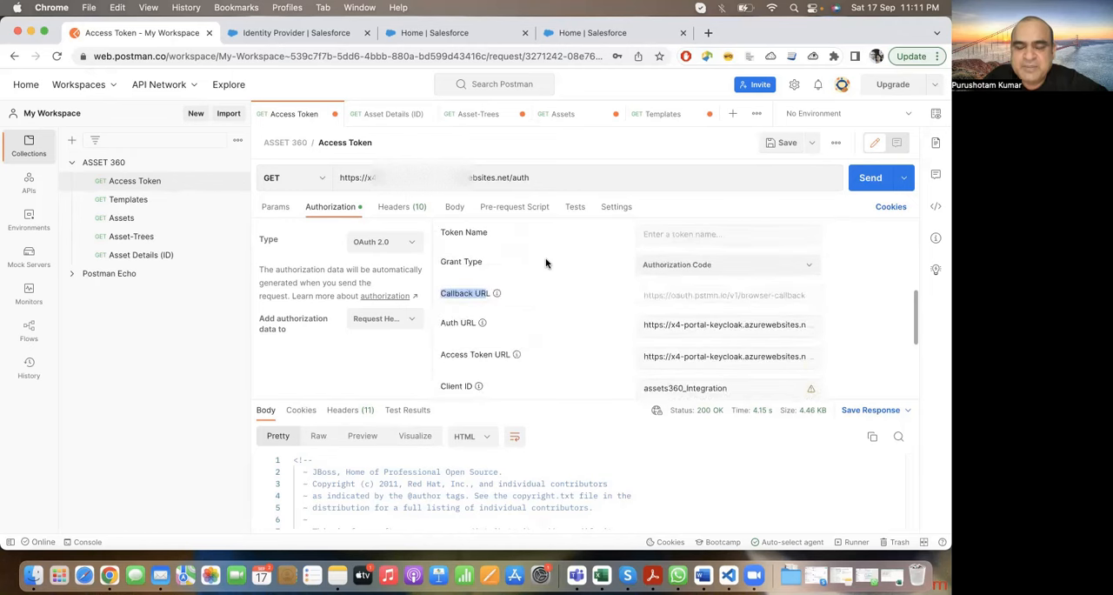
scroll(546, 264, down, 1)
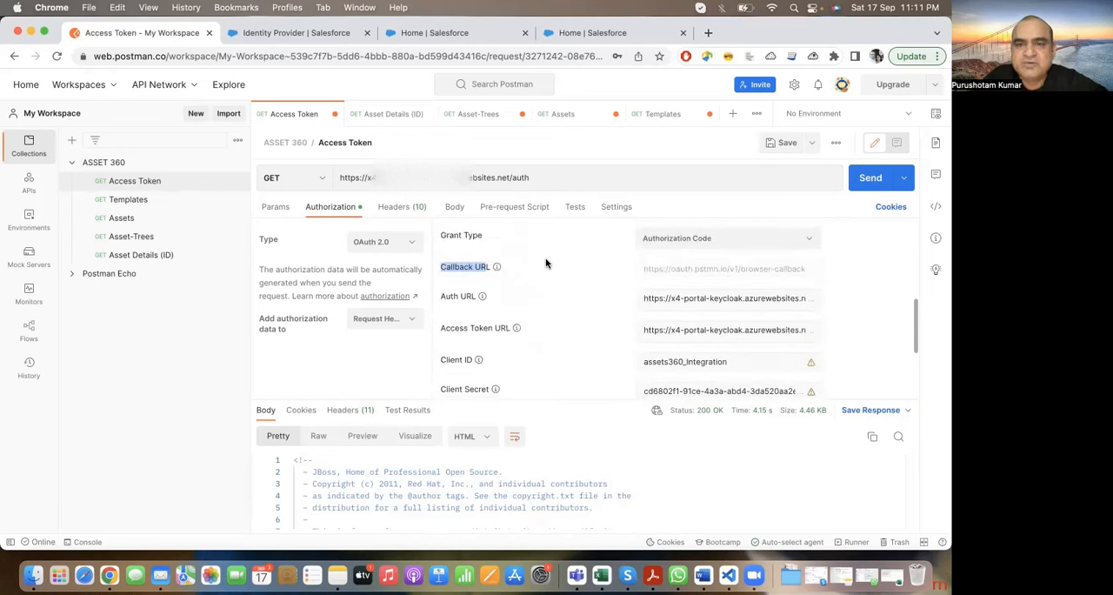
drag(643, 269, 746, 270)
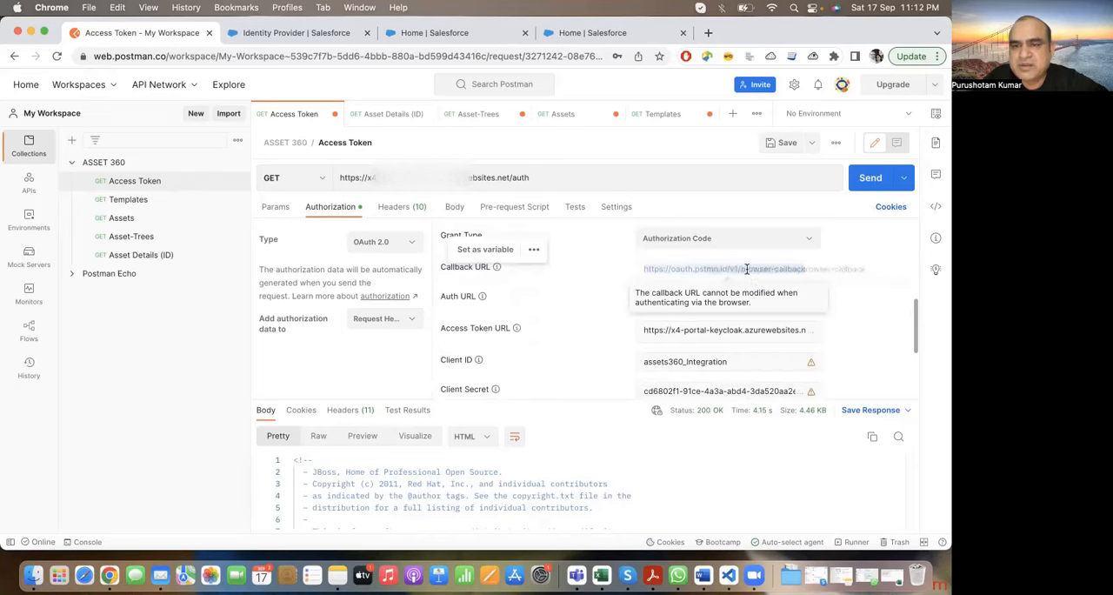
click(696, 269)
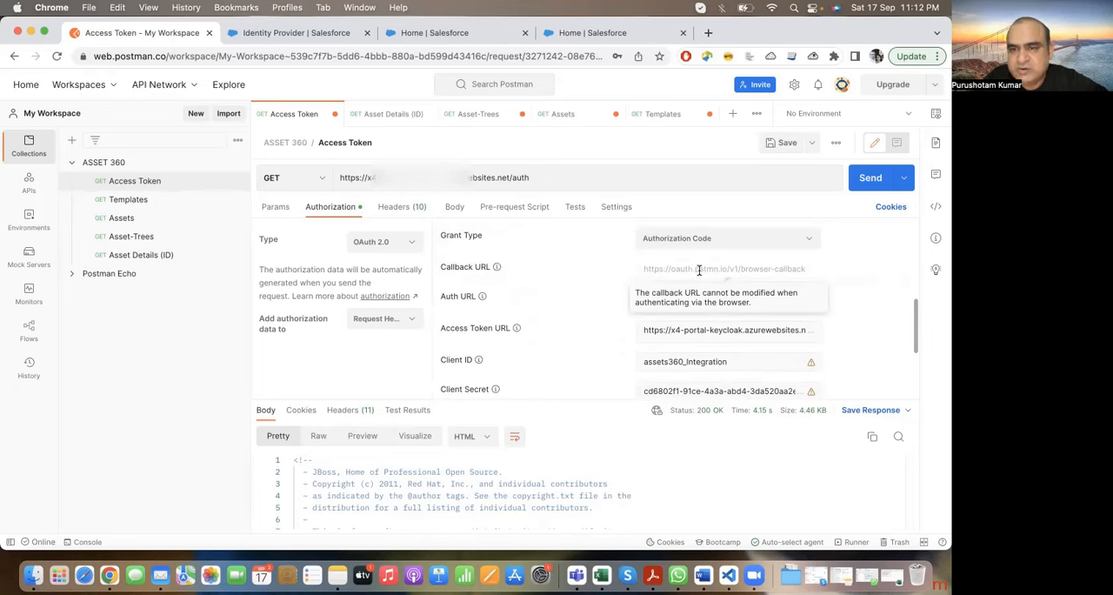
drag(697, 270, 728, 271)
click(631, 275)
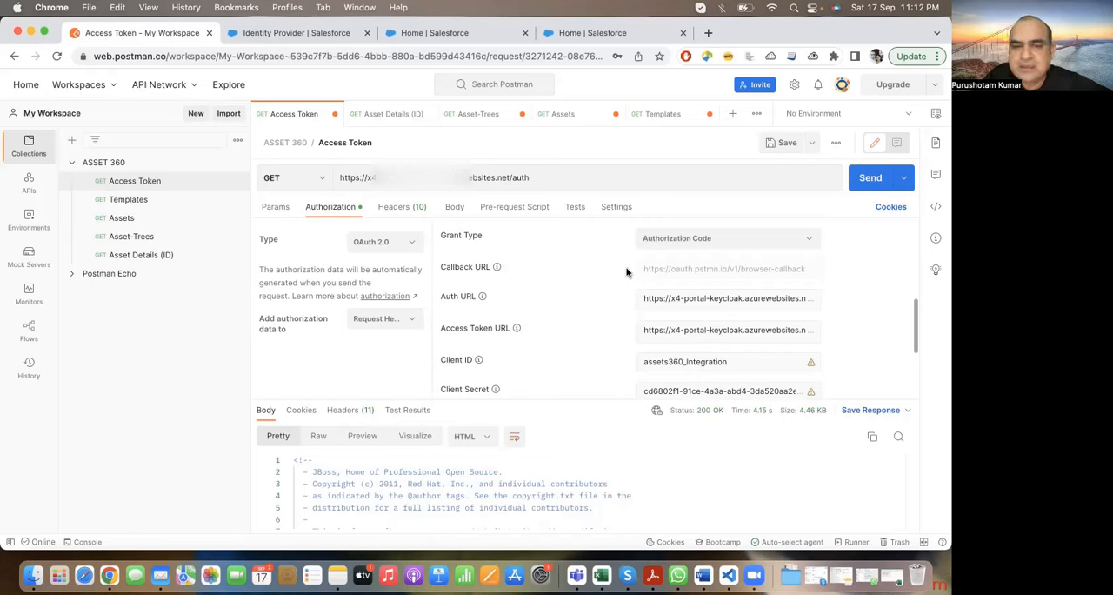
Step: Inspect the Auth URL field's description and value alongside the request's own URL
drag(441, 297, 483, 299)
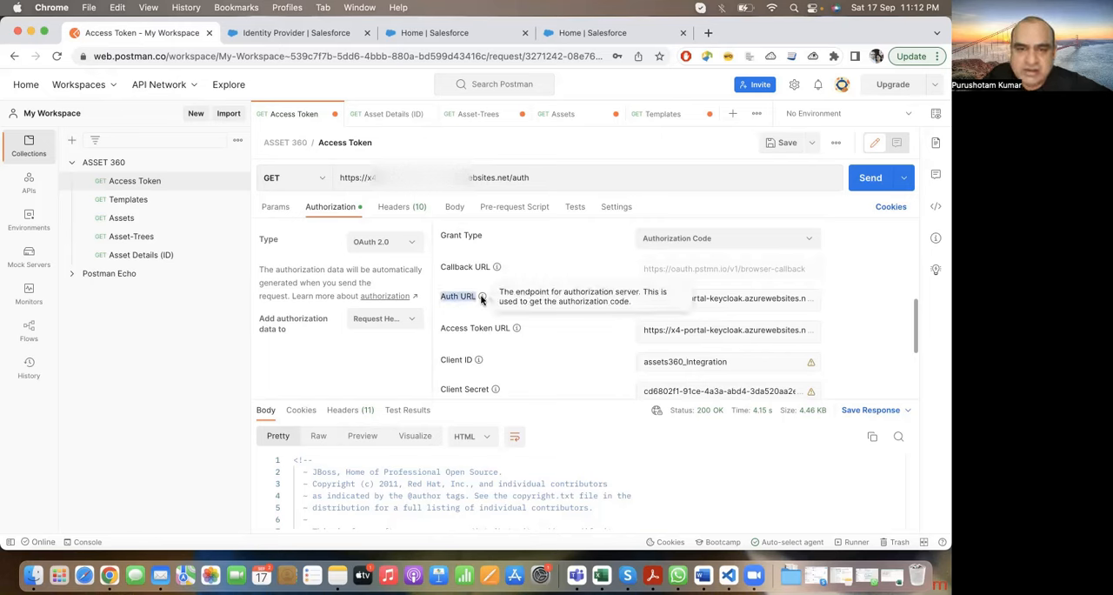
click(557, 315)
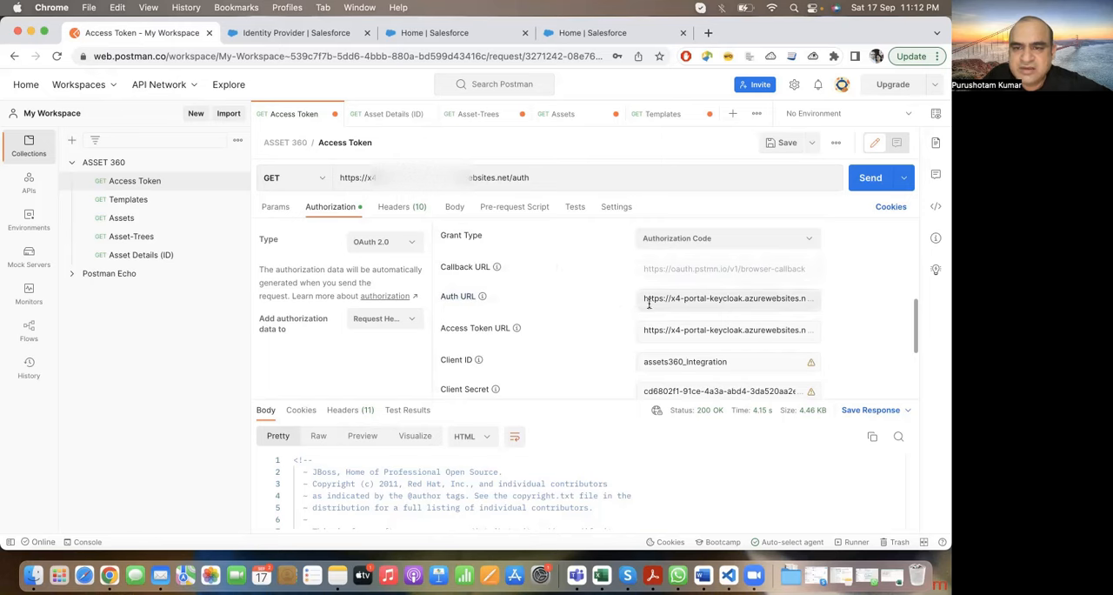
triple_click(539, 181)
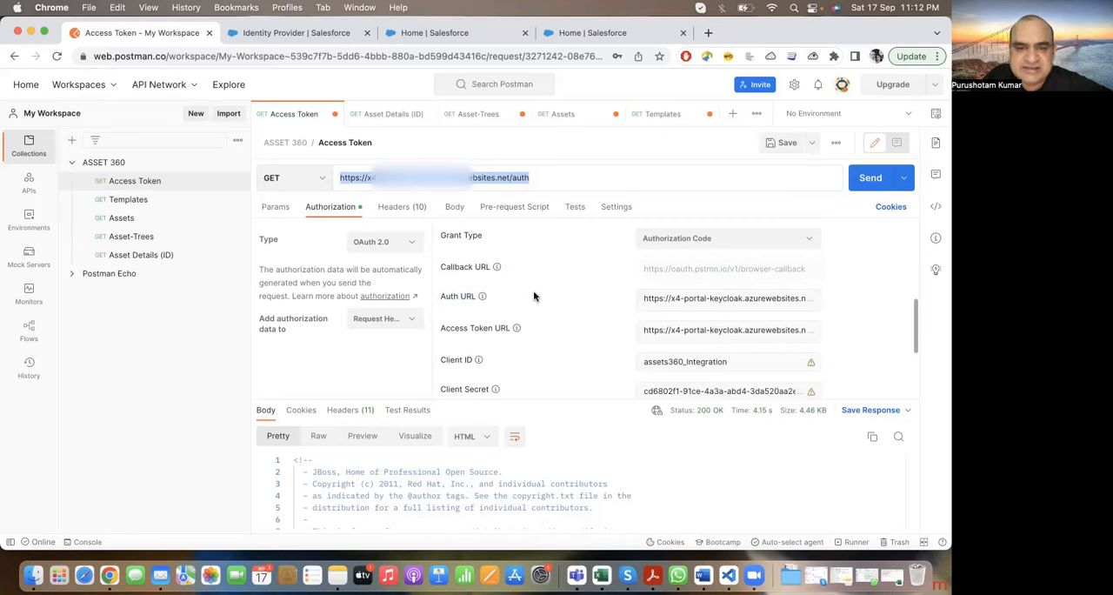
Step: Inspect the full Access Token URL with its token endpoint ending, along with the Client ID field
scroll(510, 295, down, 3)
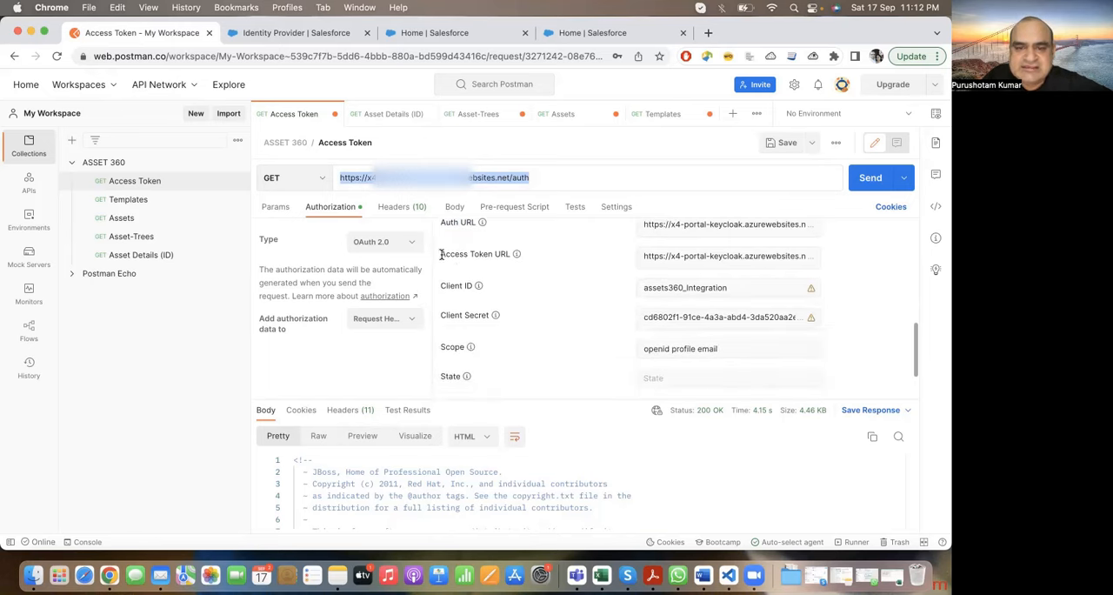
triple_click(715, 257)
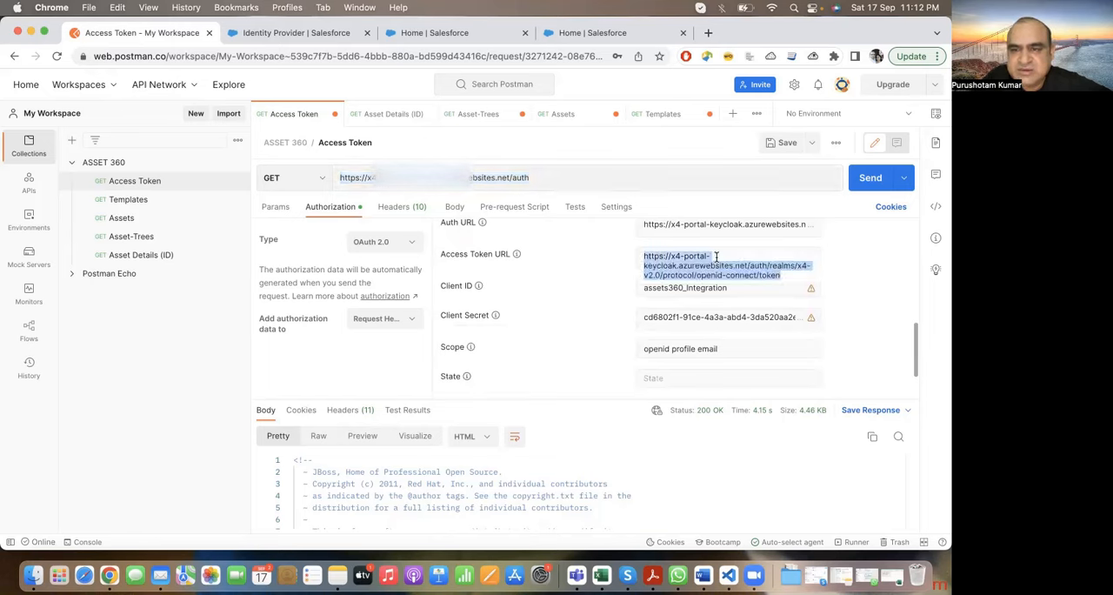
click(778, 277)
drag(783, 276, 759, 278)
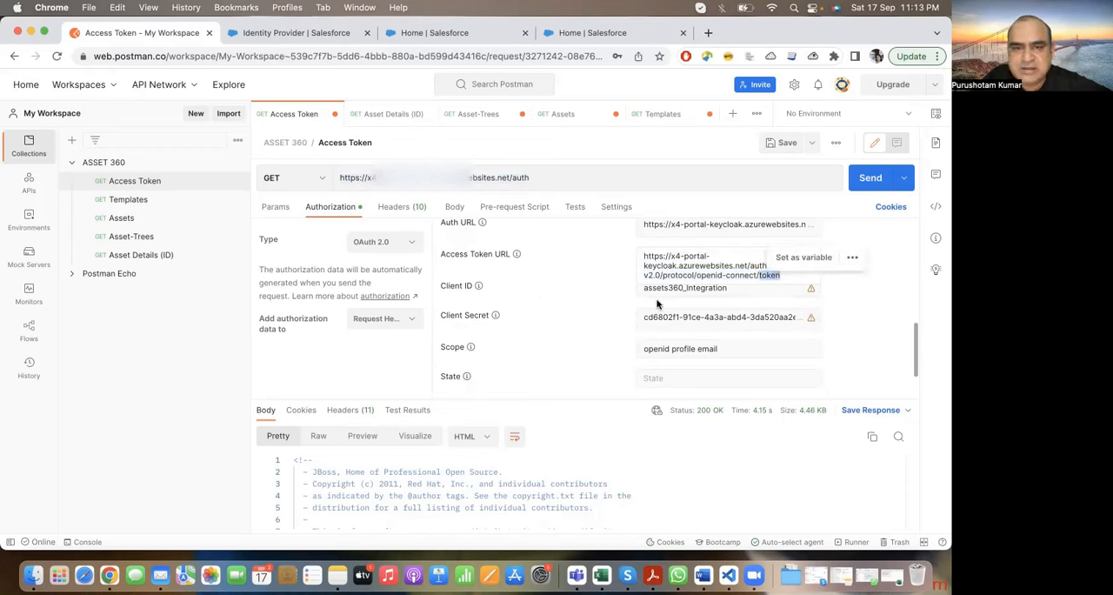
click(621, 304)
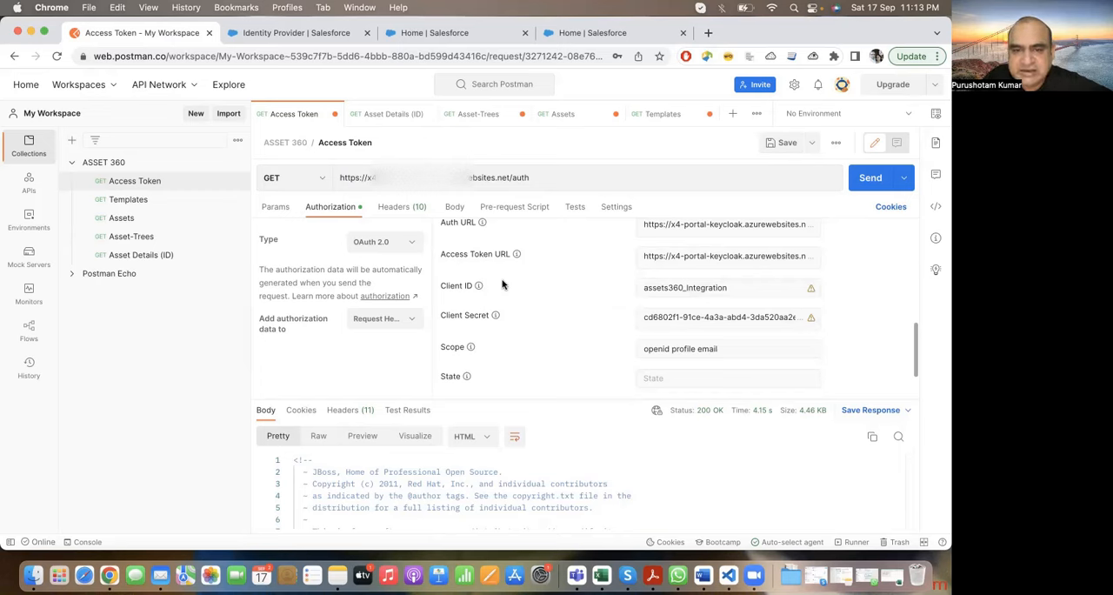
drag(439, 286, 484, 291)
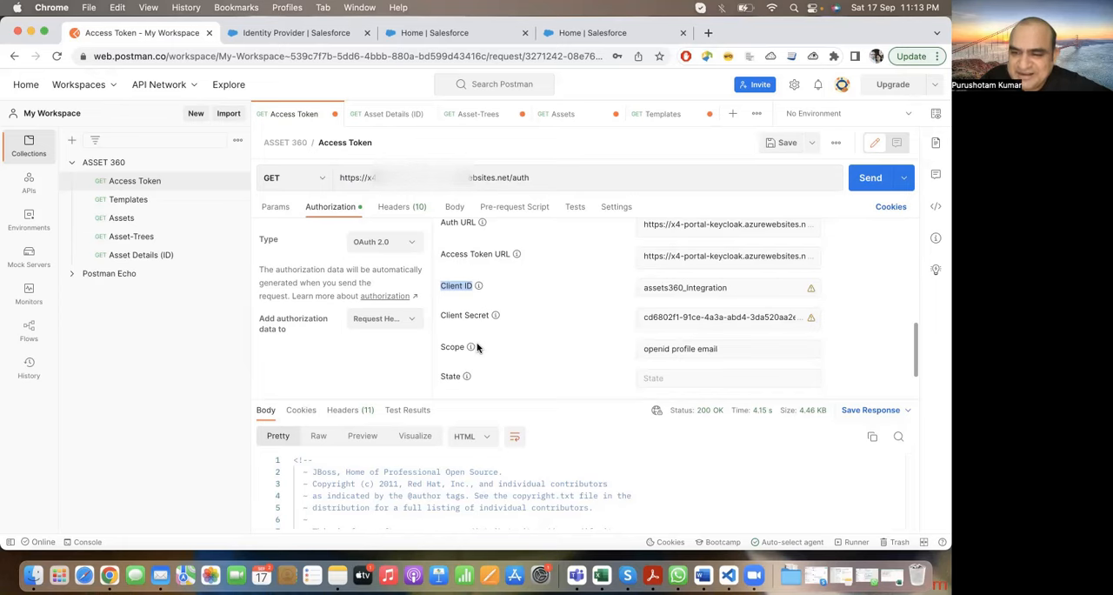
Step: Request a new access token with the configured OAuth 2.0 settings and sign in to X4 Portal V2.0 with the prefilled credentials
scroll(477, 347, down, 2)
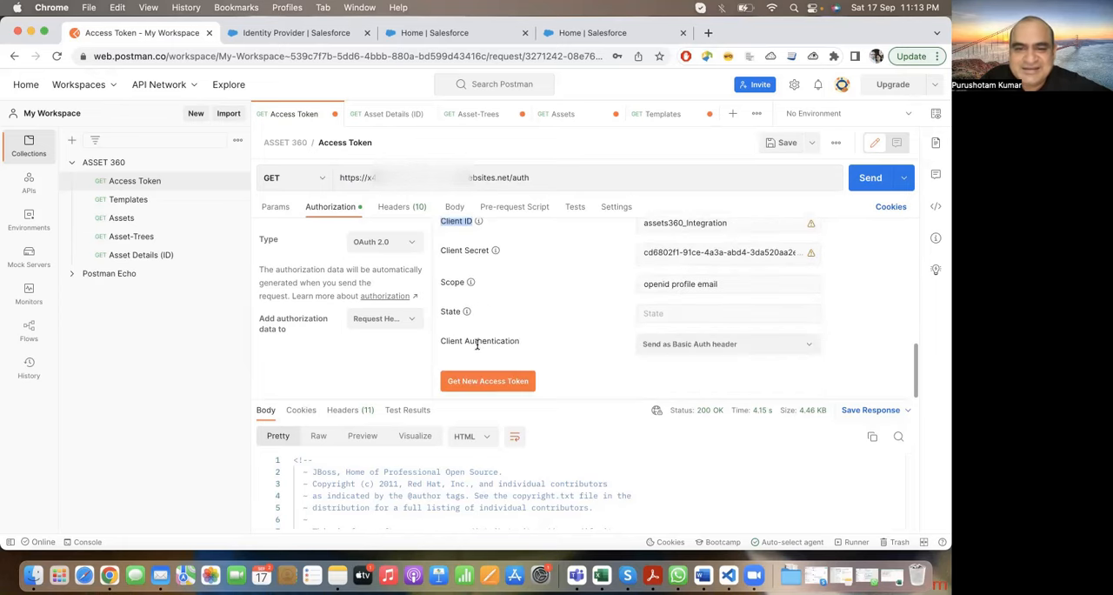
scroll(477, 345, up, 6)
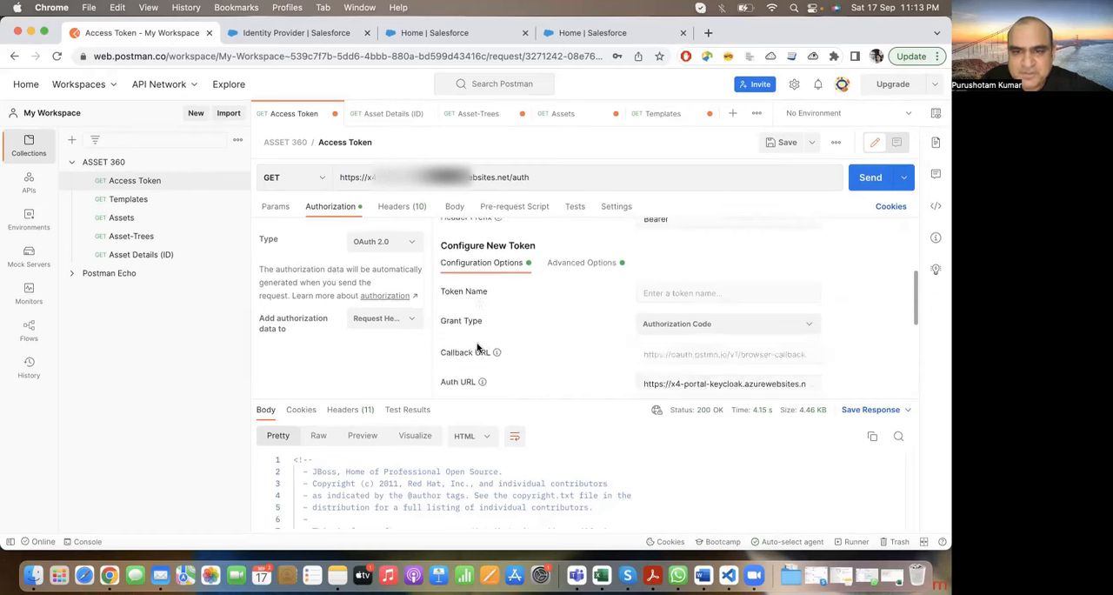
scroll(477, 347, down, 6)
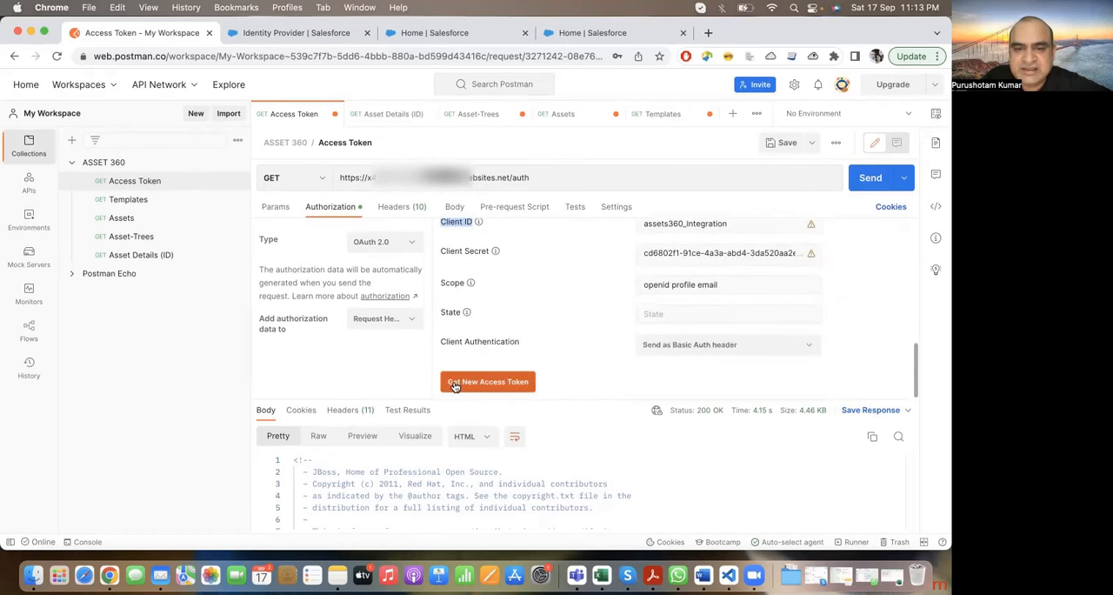
click(491, 384)
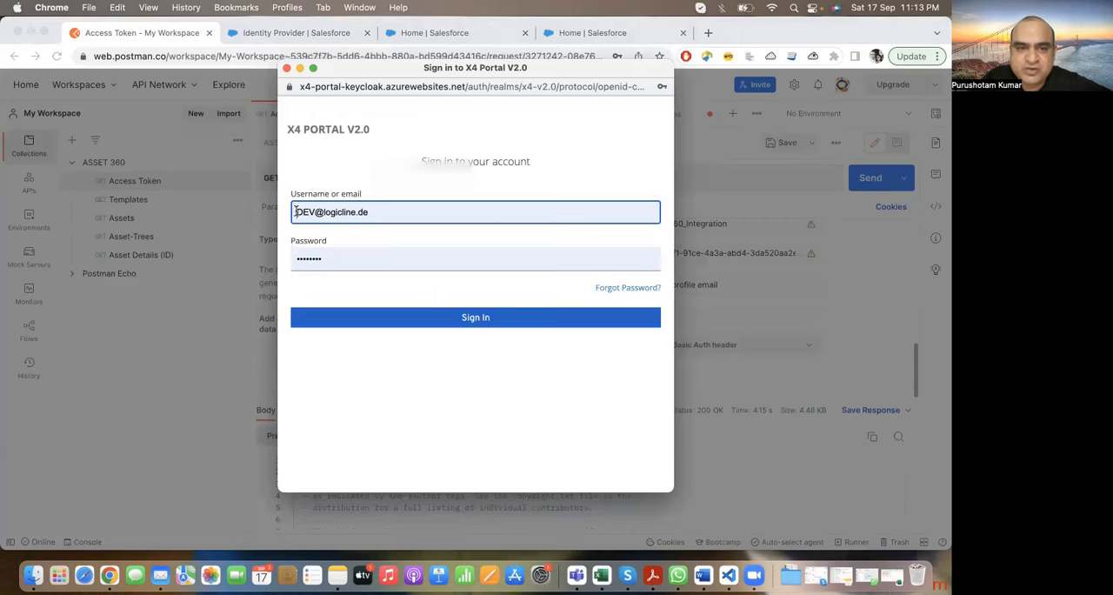
click(352, 257)
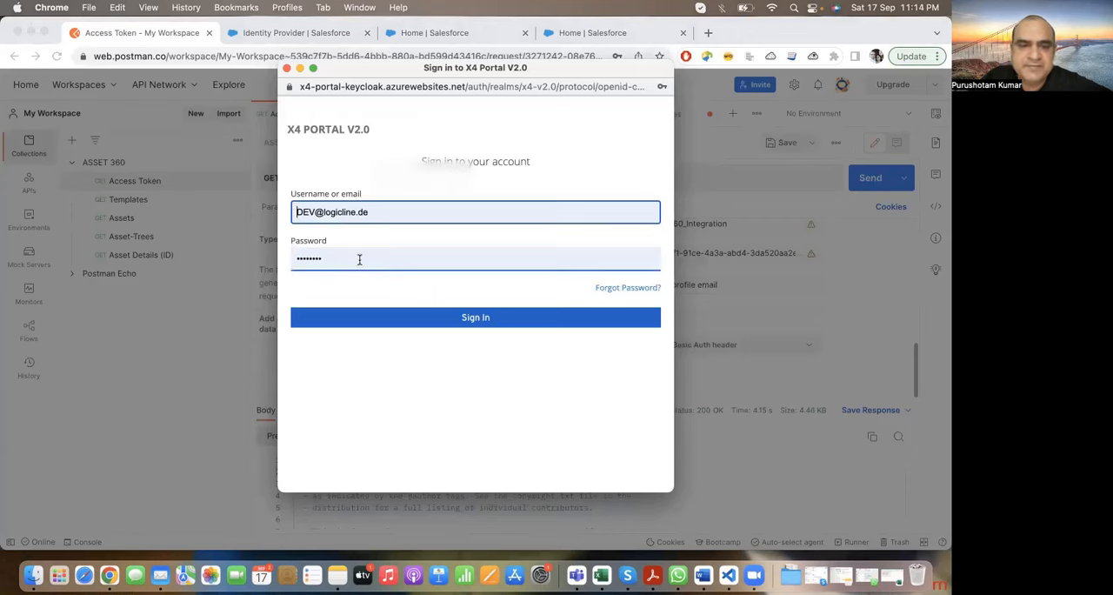
click(463, 319)
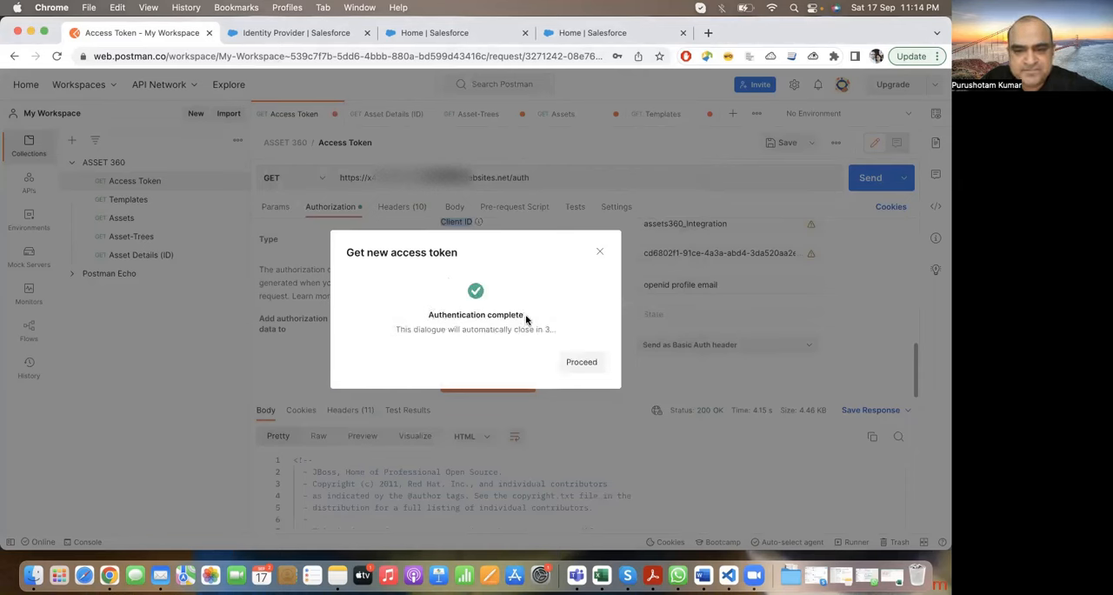
Step: Proceed to the issued token's details, look through them and use that token for the Access Token request
click(577, 362)
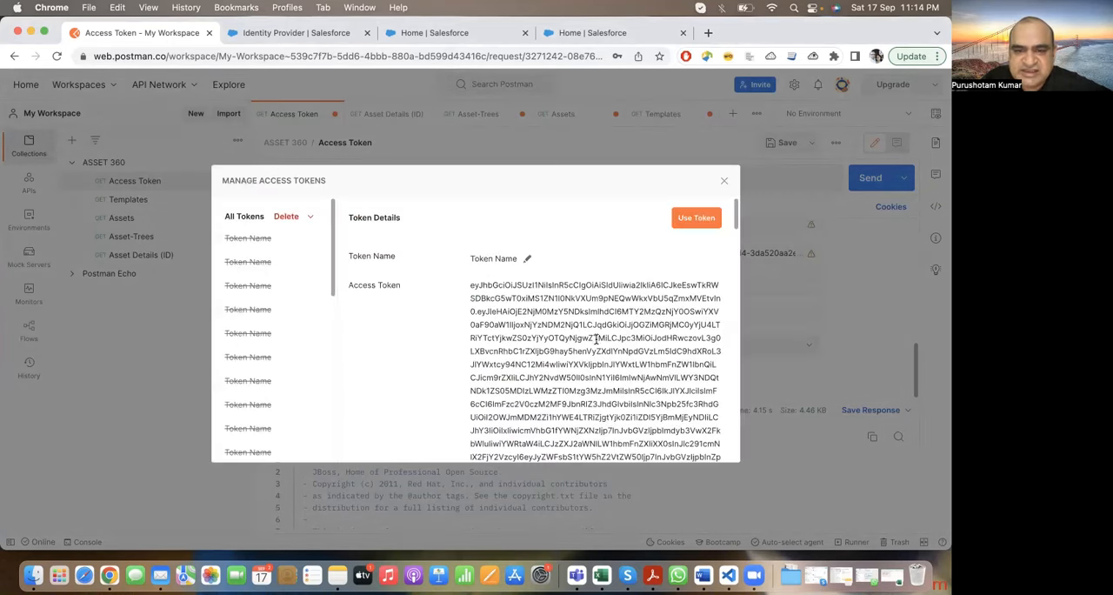
scroll(597, 333, down, 3)
scroll(597, 333, up, 5)
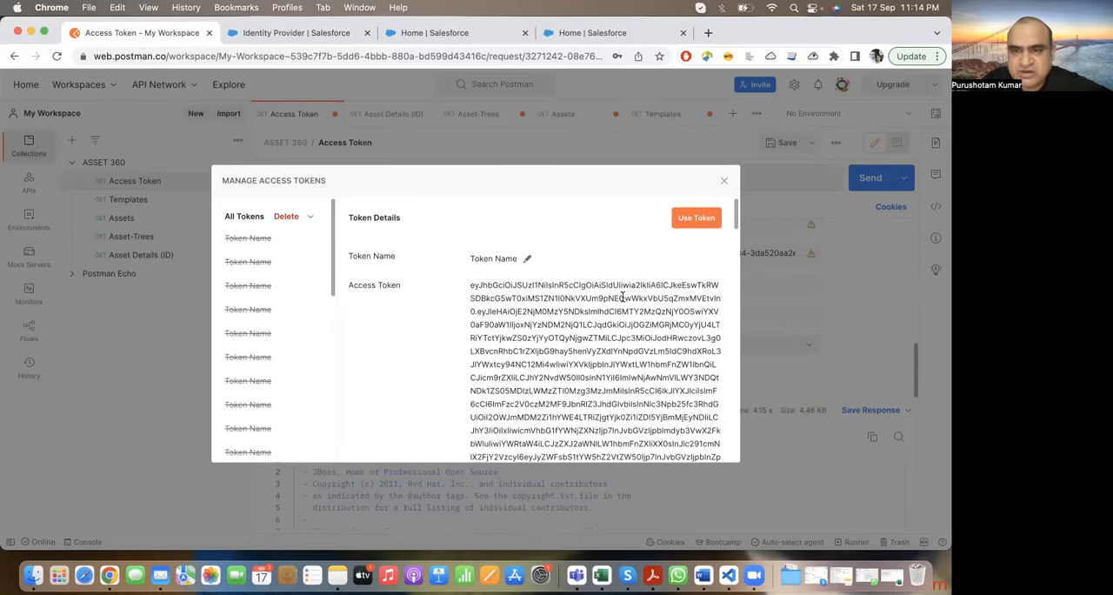
click(695, 225)
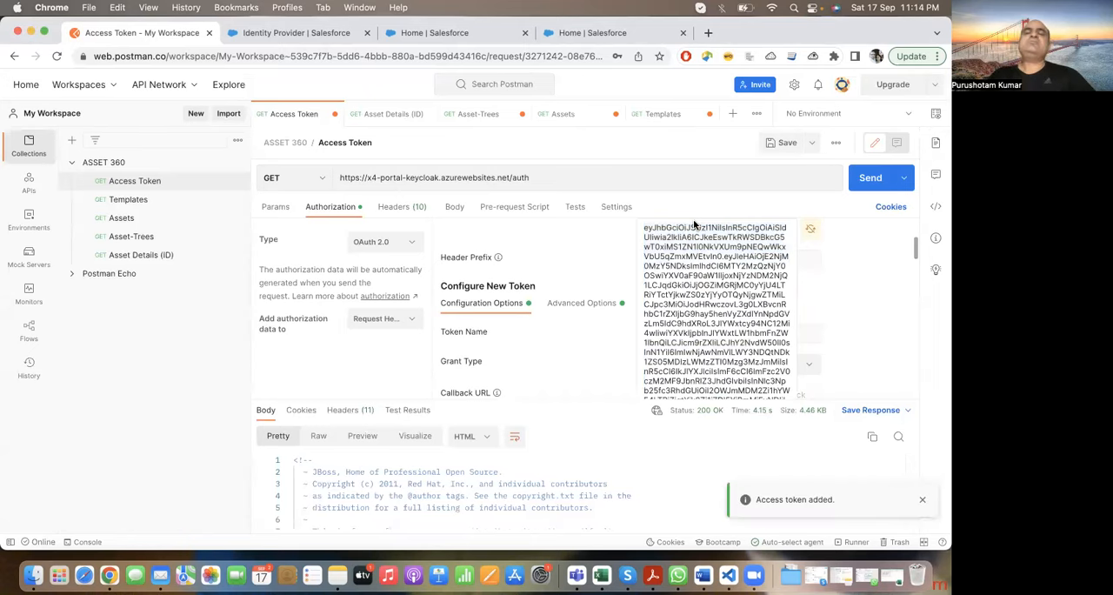
Step: Select the whole value in the request's access token field and paste the clipboard's access token over it
double_click(696, 284)
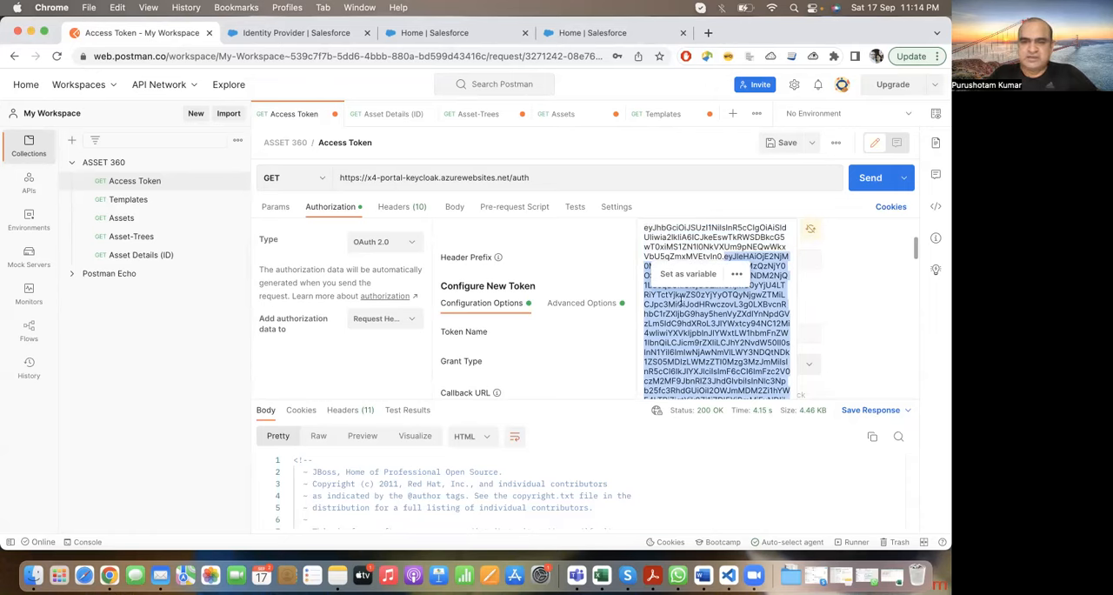
key(super+a)
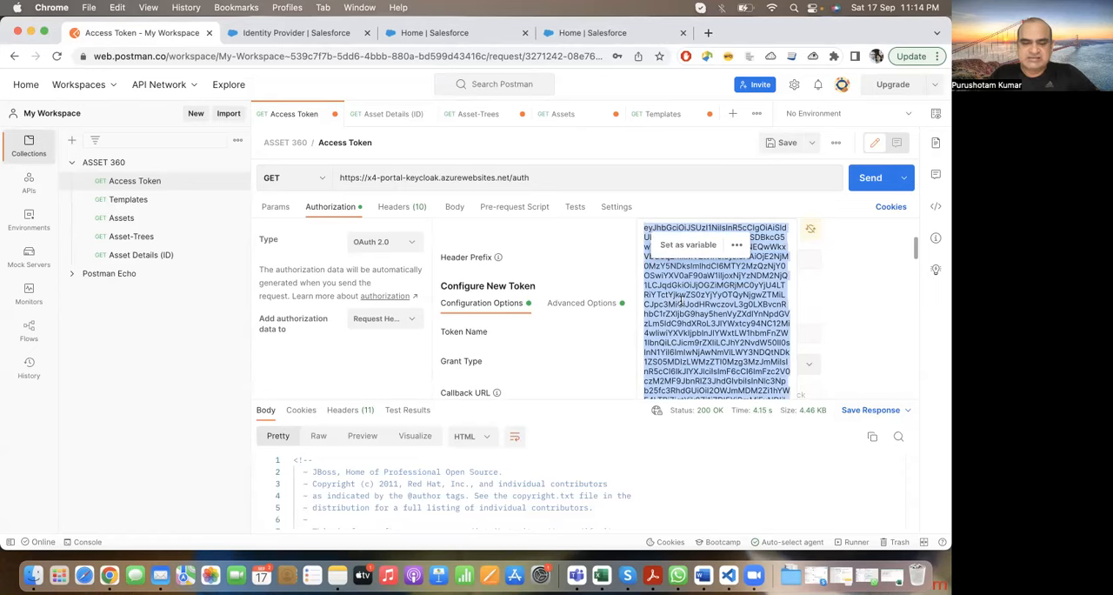
key(super+v)
key(super+a)
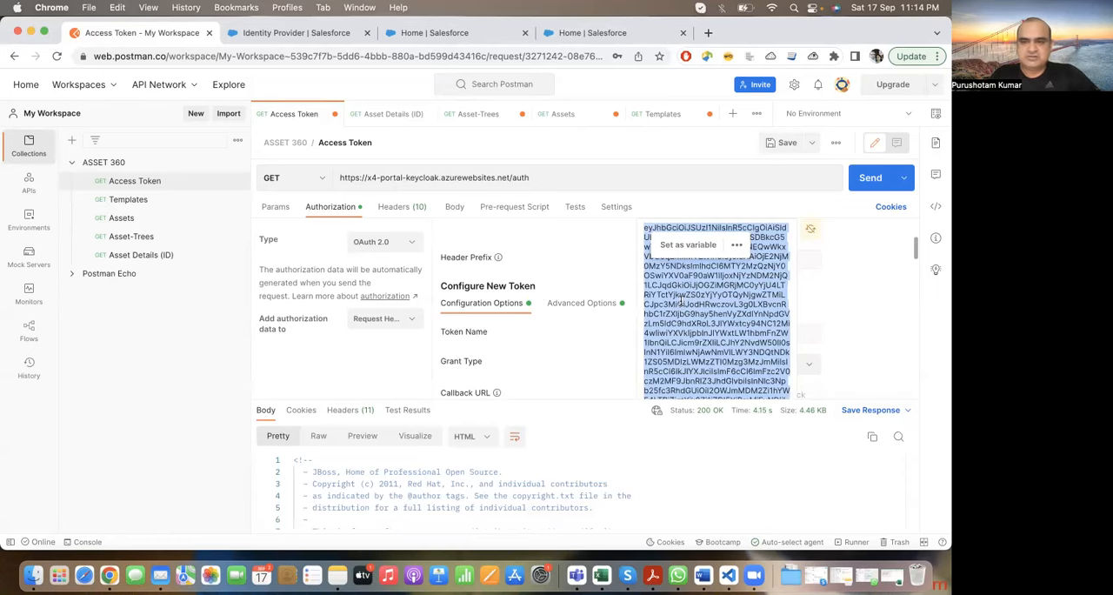
key(super+z)
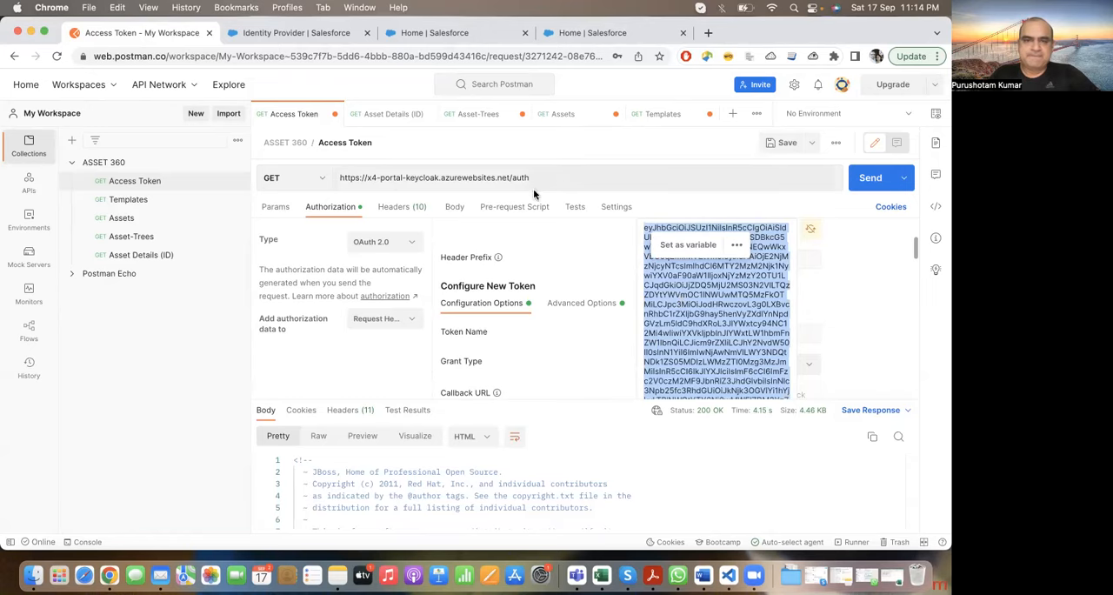
click(560, 174)
Step: Request another access token with the same configuration and use it for the Access Token request
scroll(540, 323, down, 5)
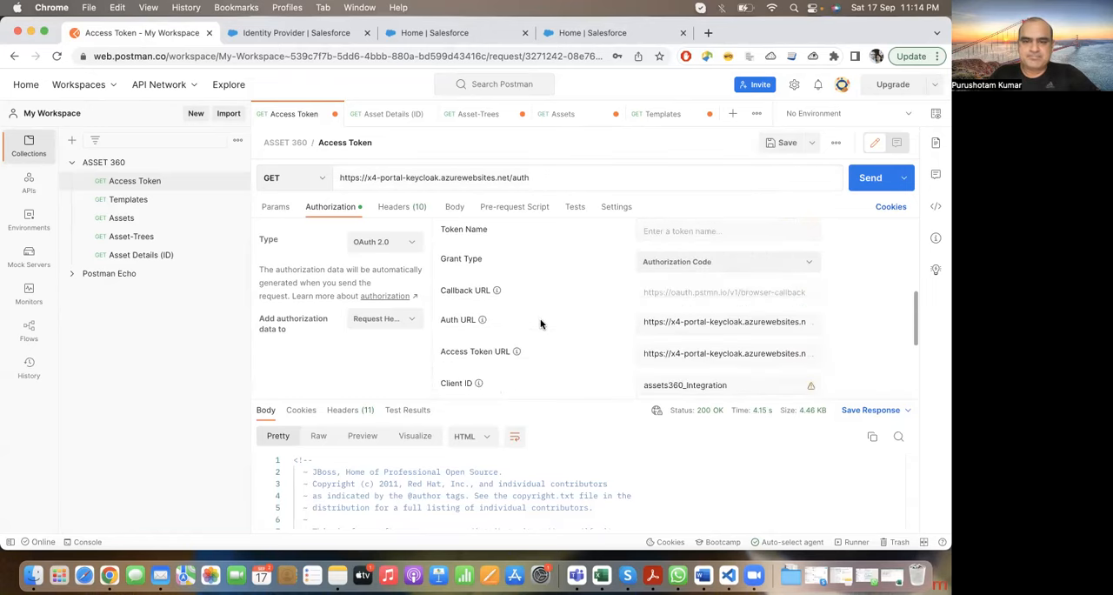
click(482, 386)
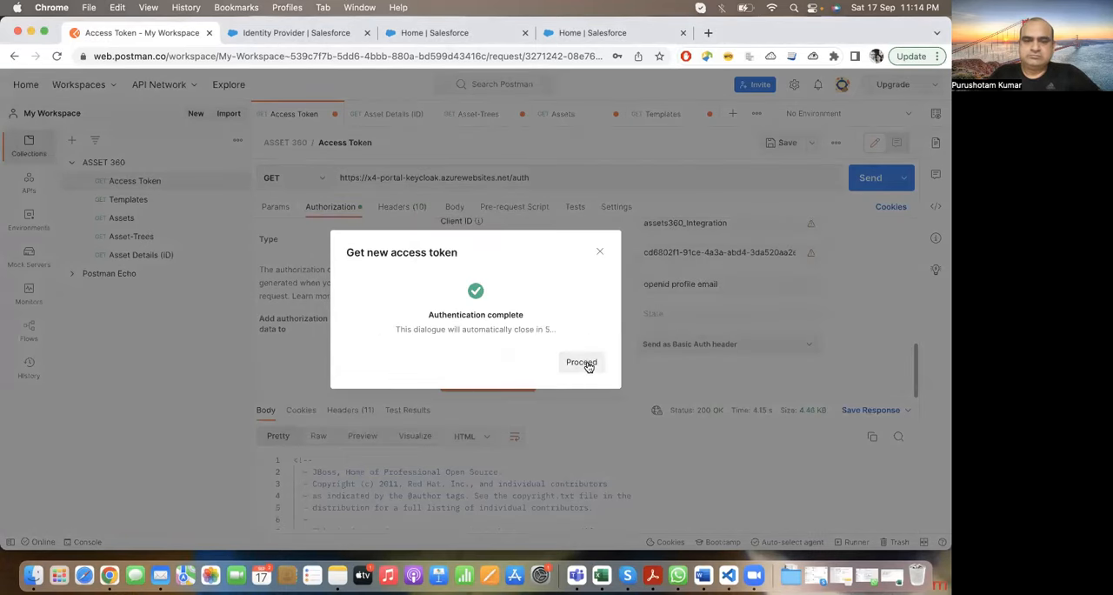
click(583, 369)
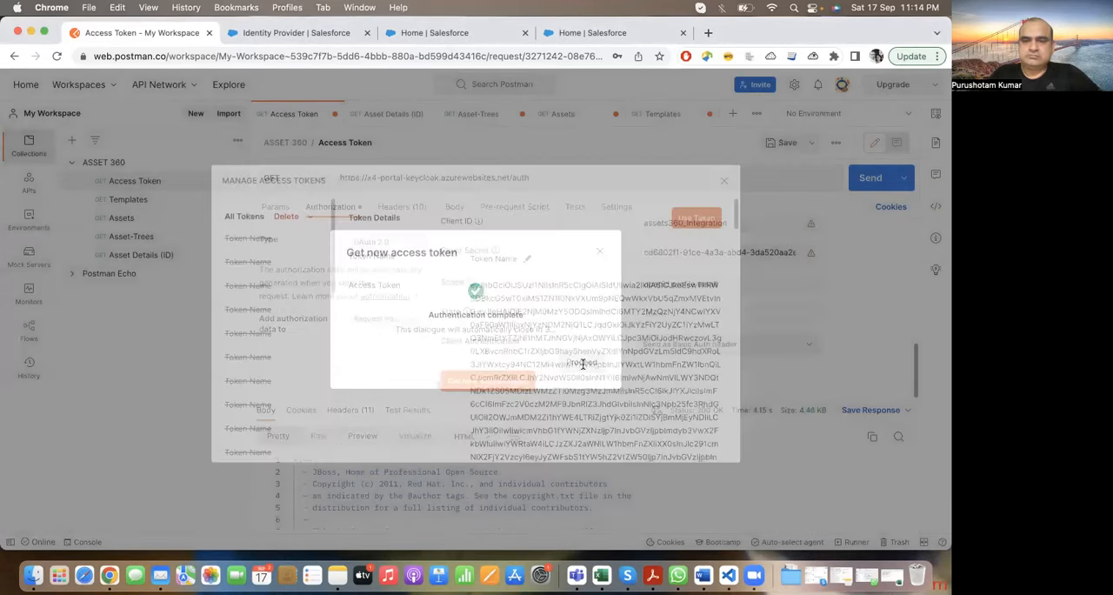
click(694, 224)
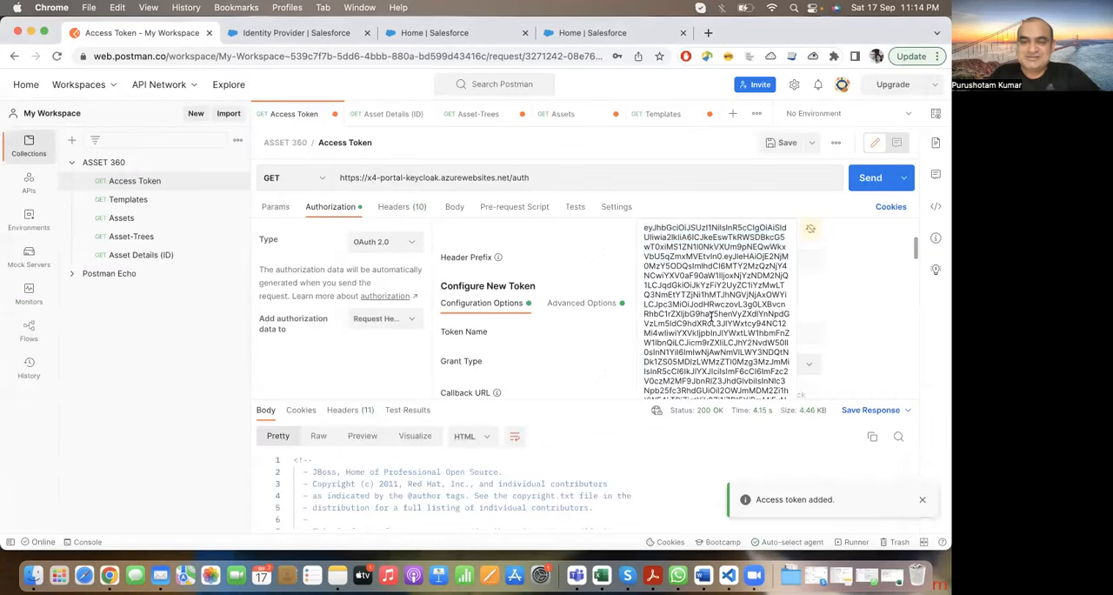
Step: Copy the full access token and paste it over the existing bearer token in the Templates request's authorization
double_click(711, 318)
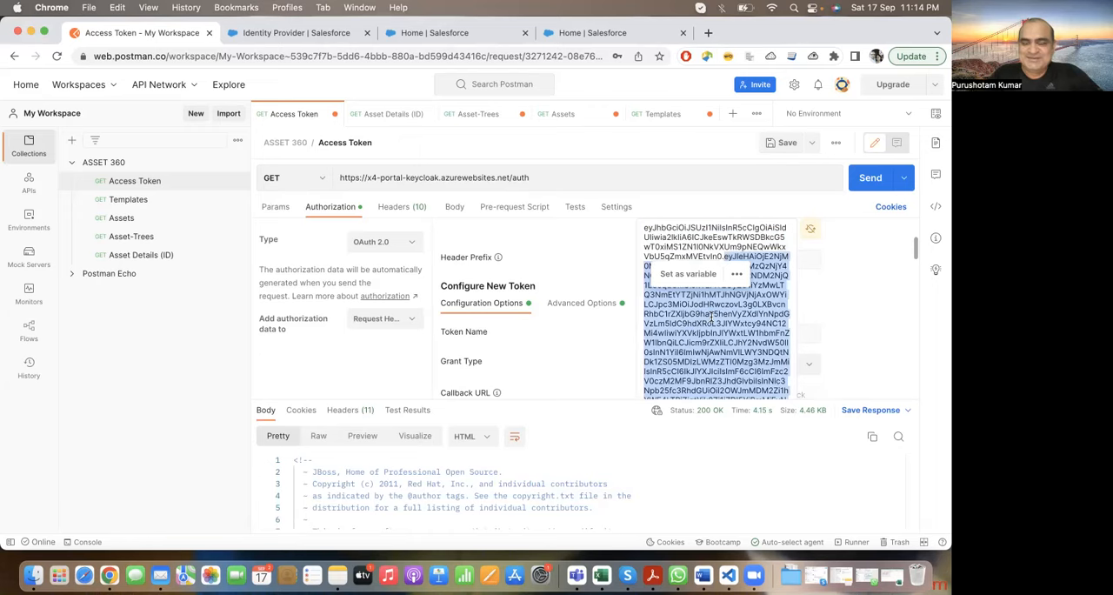
triple_click(722, 314)
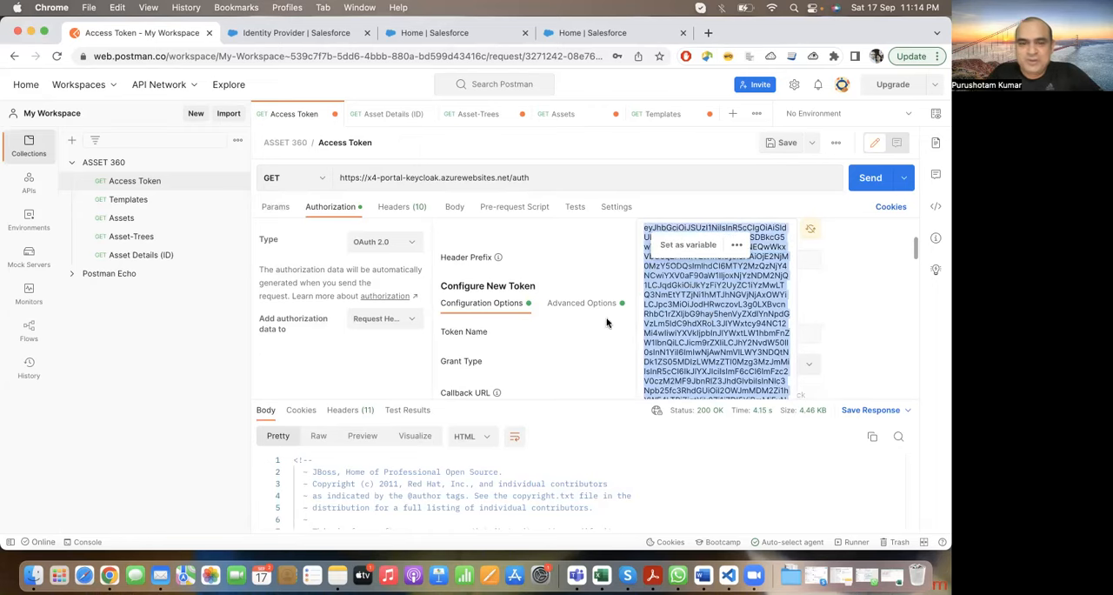
click(128, 200)
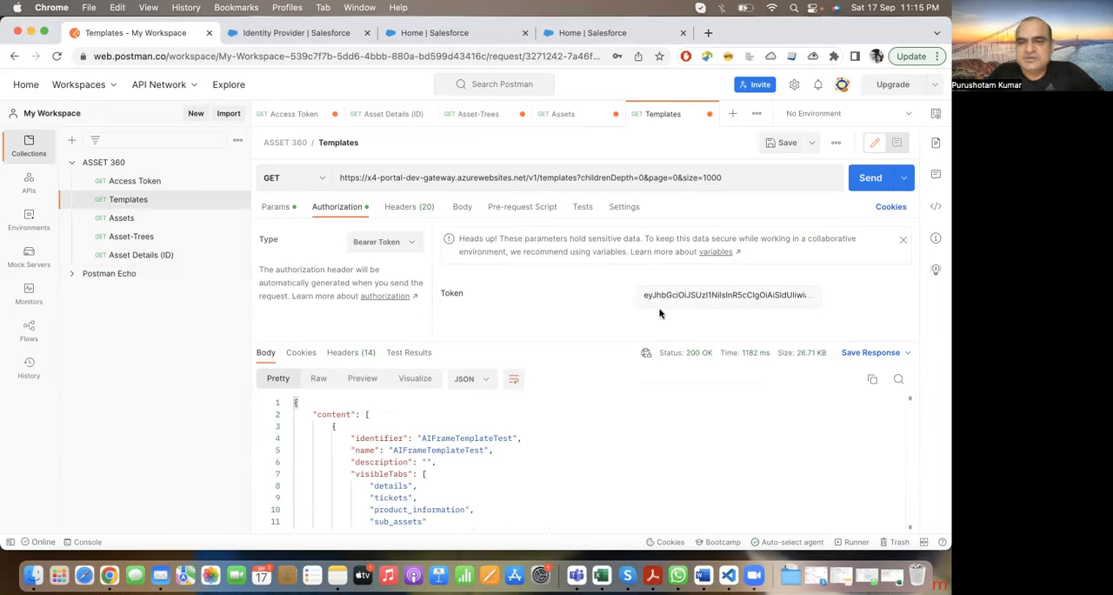
click(702, 294)
drag(696, 320, 704, 340)
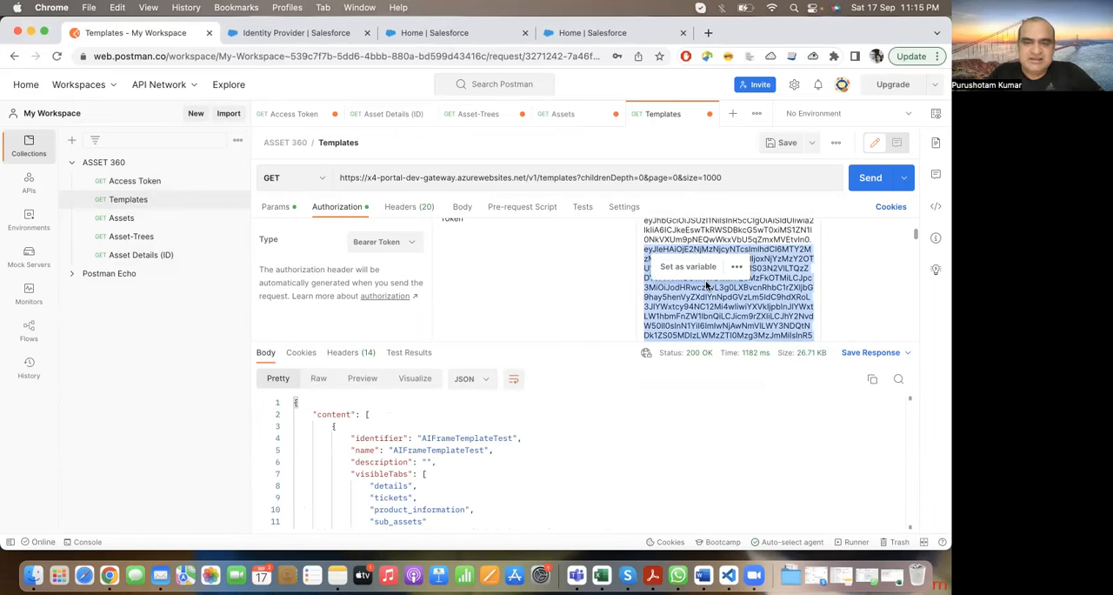
key(super+a)
key(super+v)
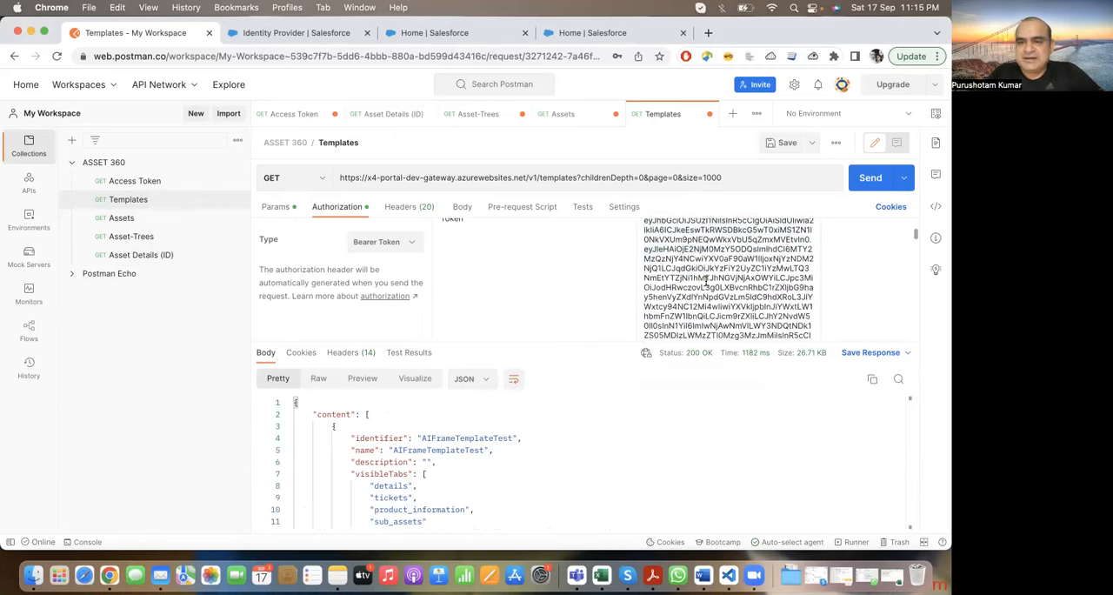
click(597, 267)
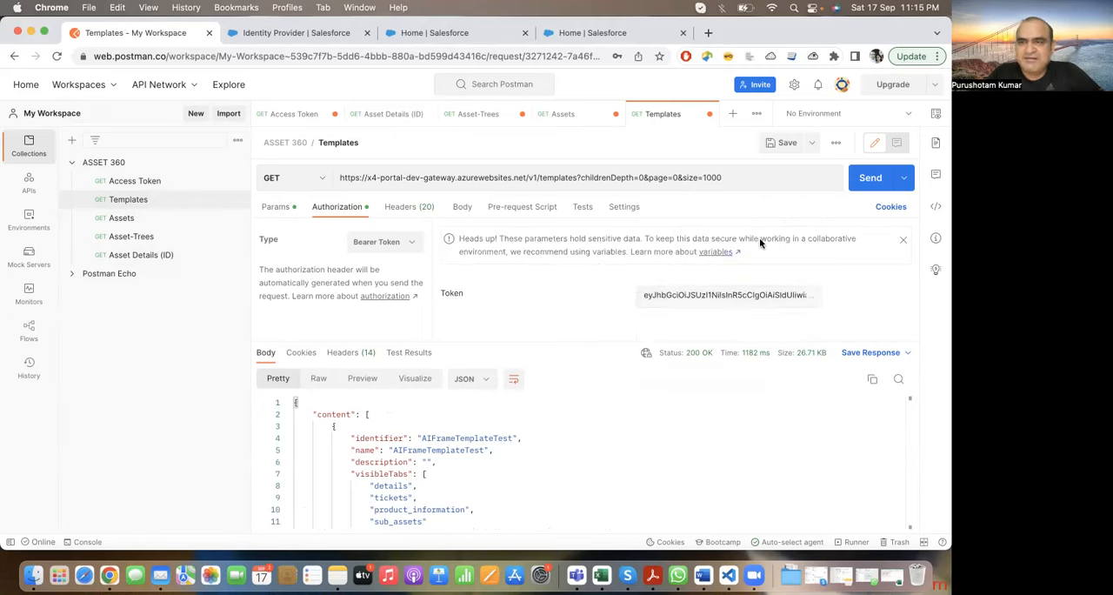
Step: Send the Templates GET request with the replaced bearer token and look through the JSON response body
click(863, 178)
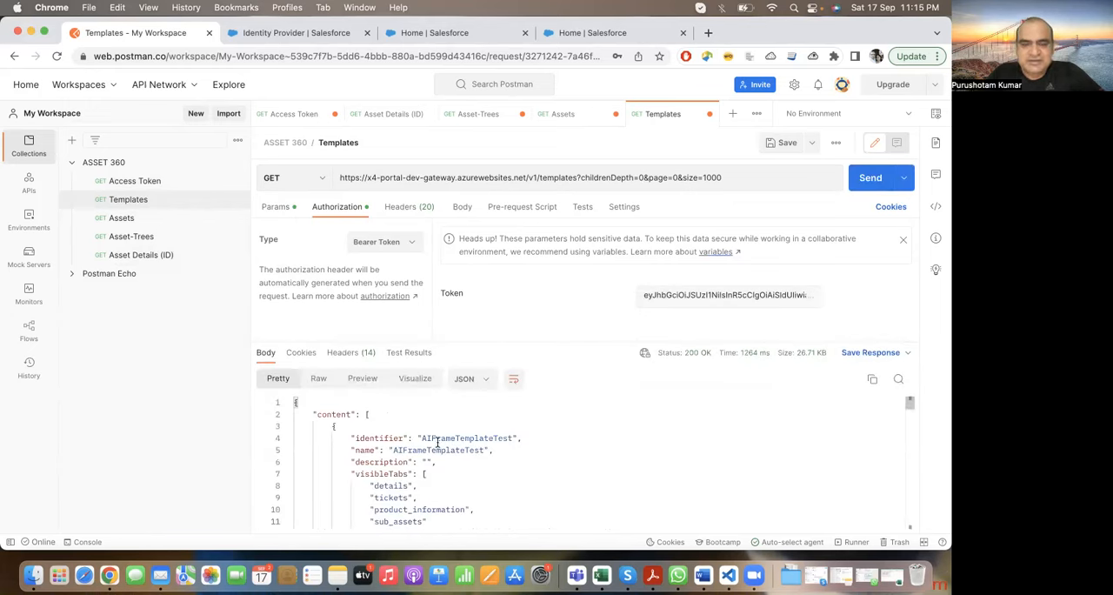
scroll(426, 453, down, 5)
scroll(419, 467, up, 5)
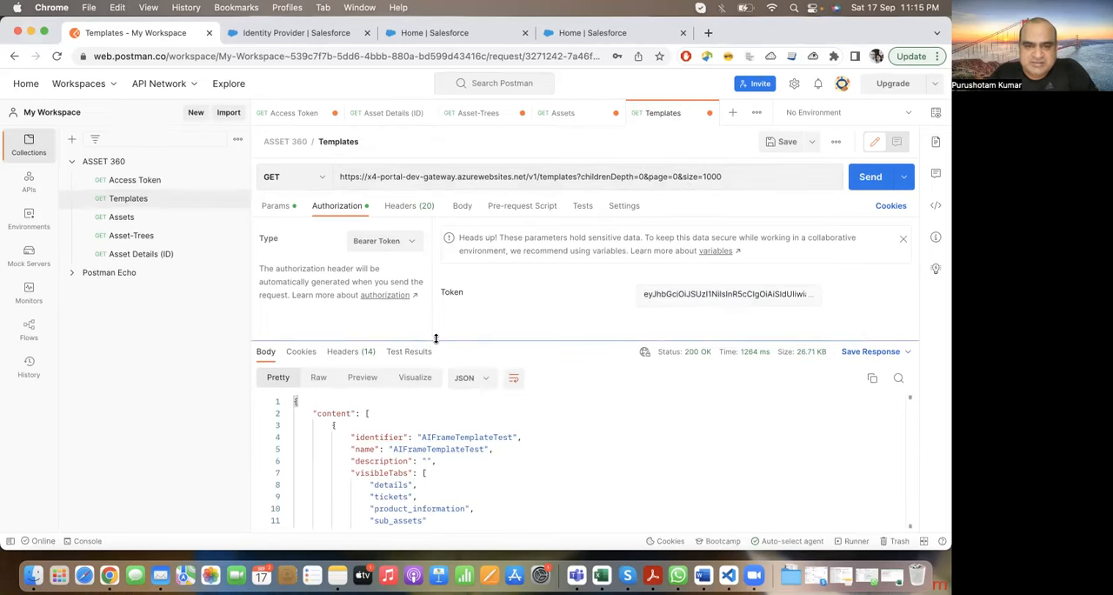
Step: Examine the Templates request's authorization type and token value, along with the Authorization entry among its headers
click(415, 246)
click(415, 247)
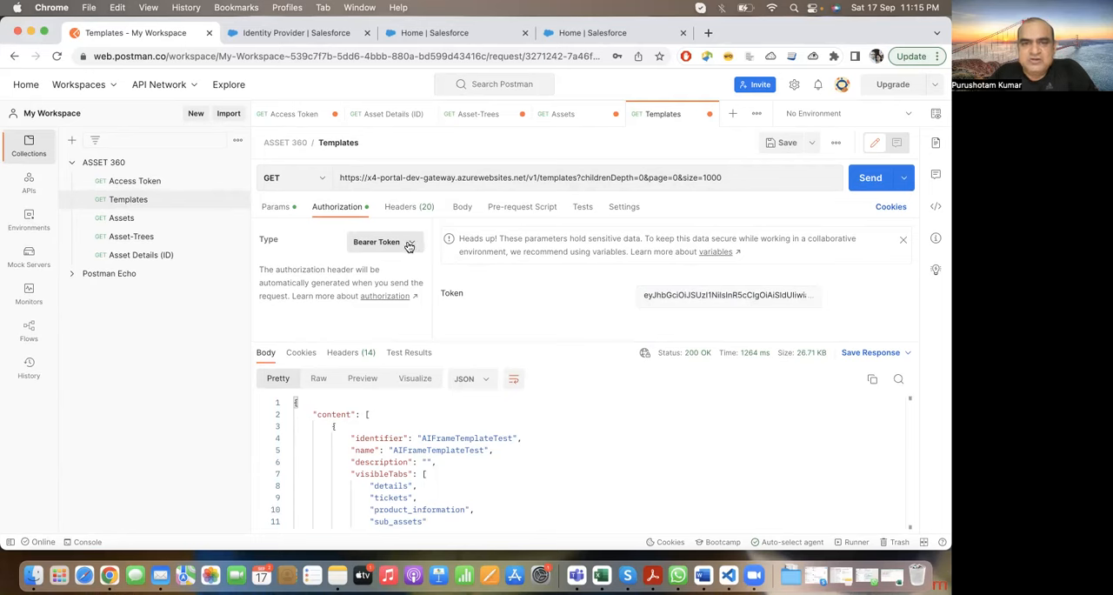
double_click(670, 294)
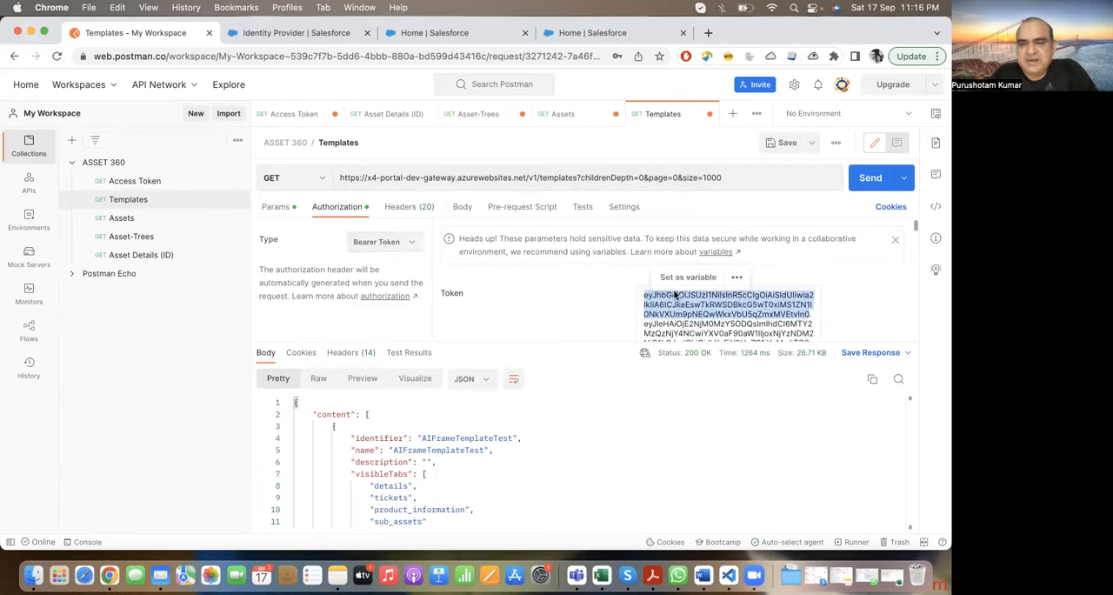
click(609, 310)
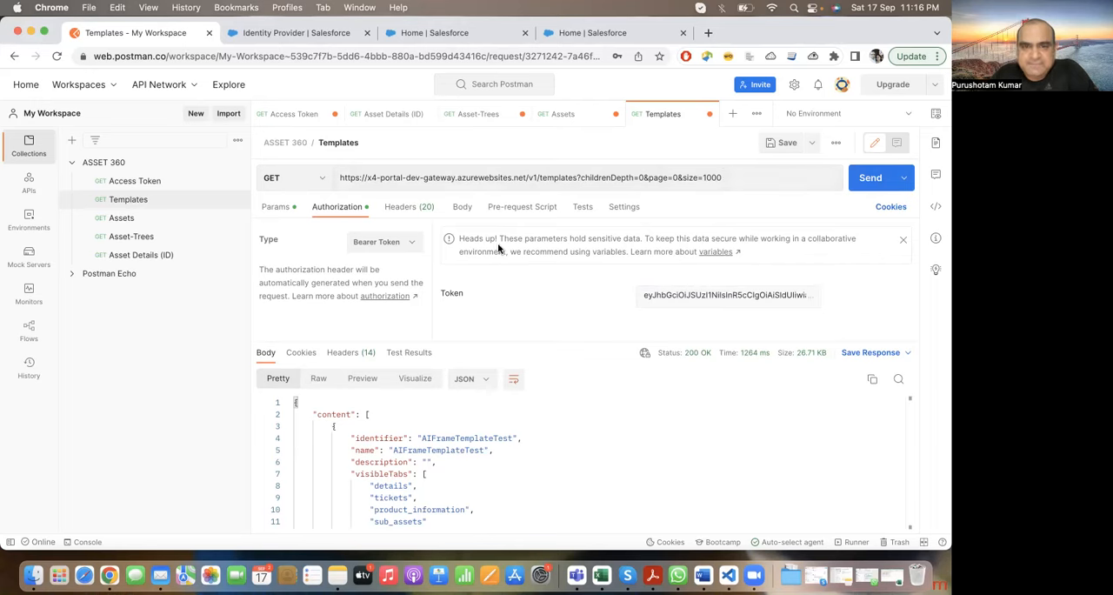
click(411, 209)
scroll(414, 266, up, 5)
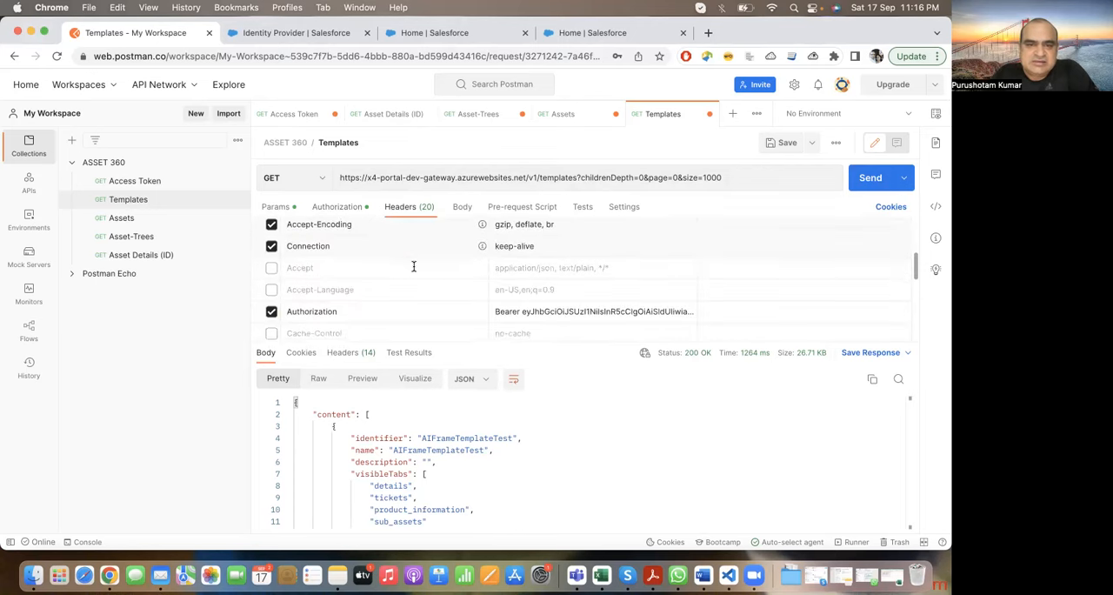
scroll(414, 266, down, 1)
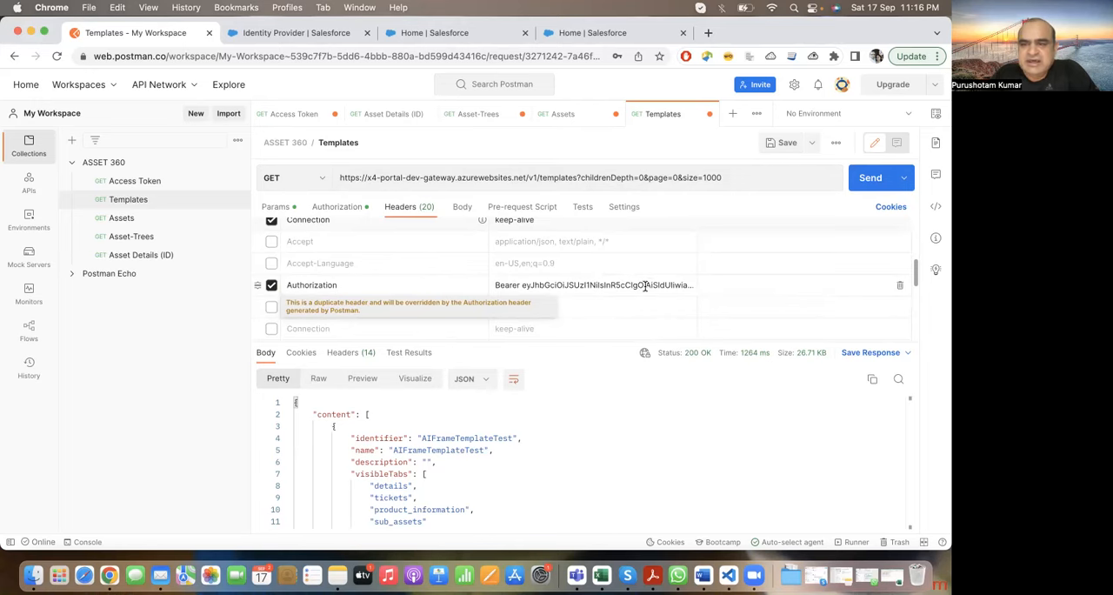
Step: Send the Templates request again and examine the identifiers, visible tabs and attributes of the returned templates
click(866, 181)
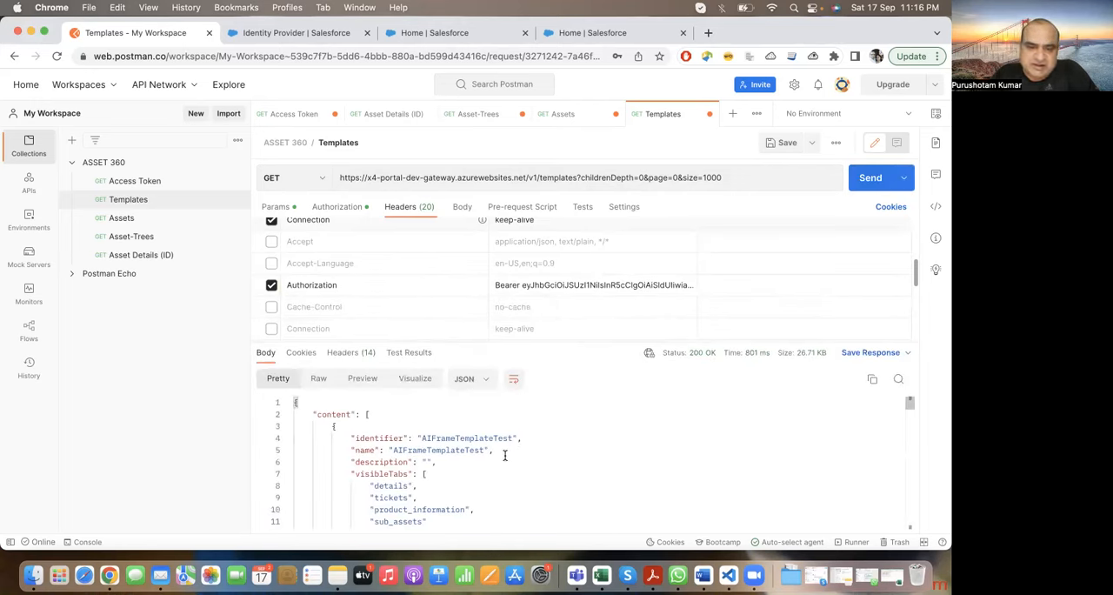
scroll(504, 452, down, 15)
scroll(505, 439, down, 5)
scroll(505, 434, up, 20)
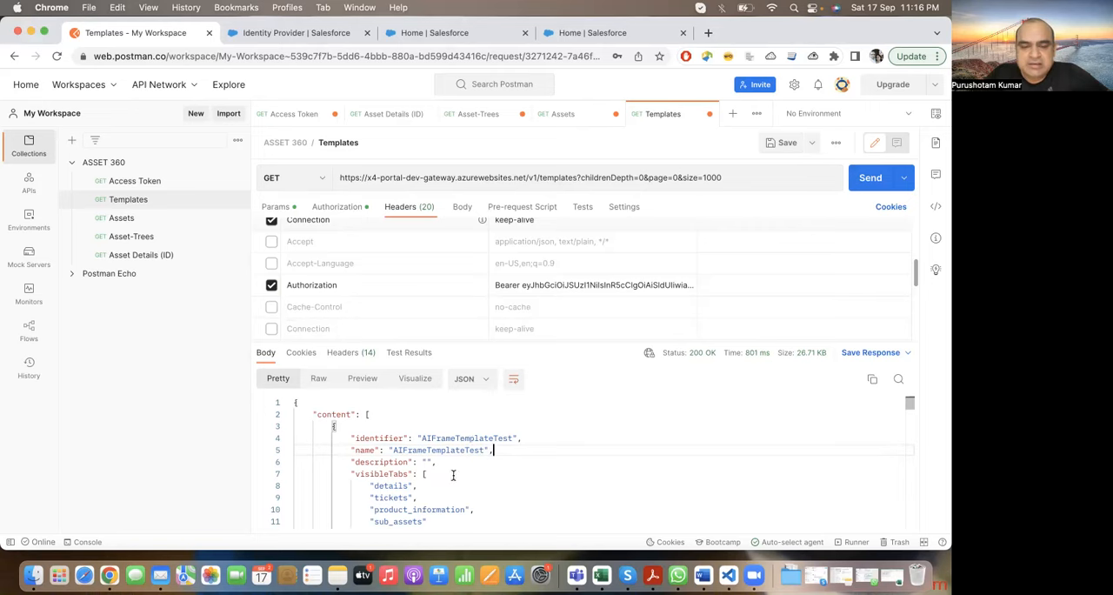
scroll(474, 469, down, 10)
scroll(474, 488, down, 12)
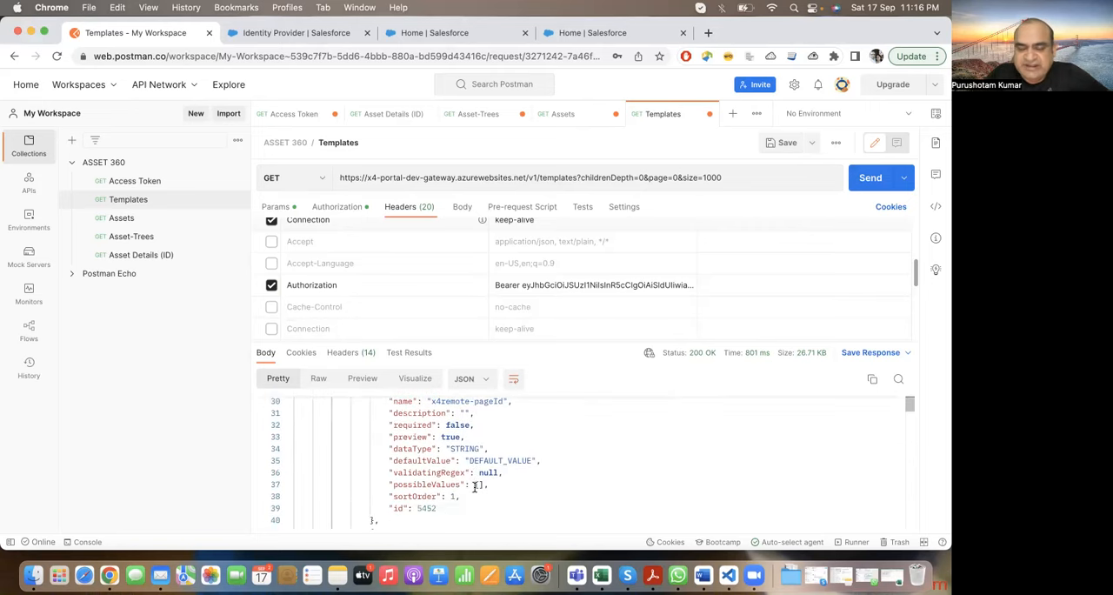
scroll(474, 488, up, 9)
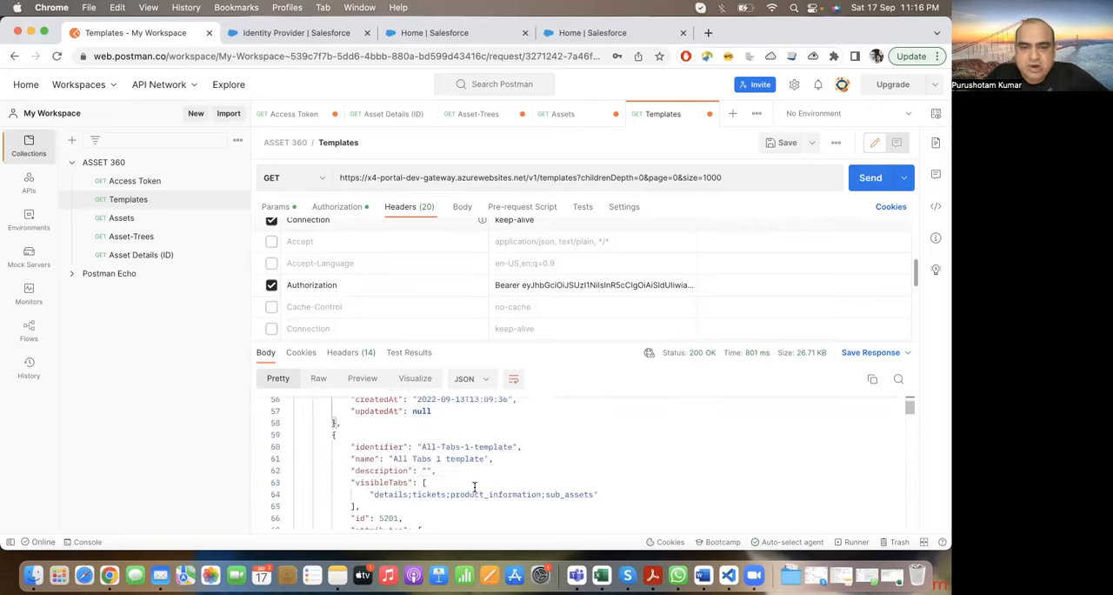
scroll(474, 487, up, 3)
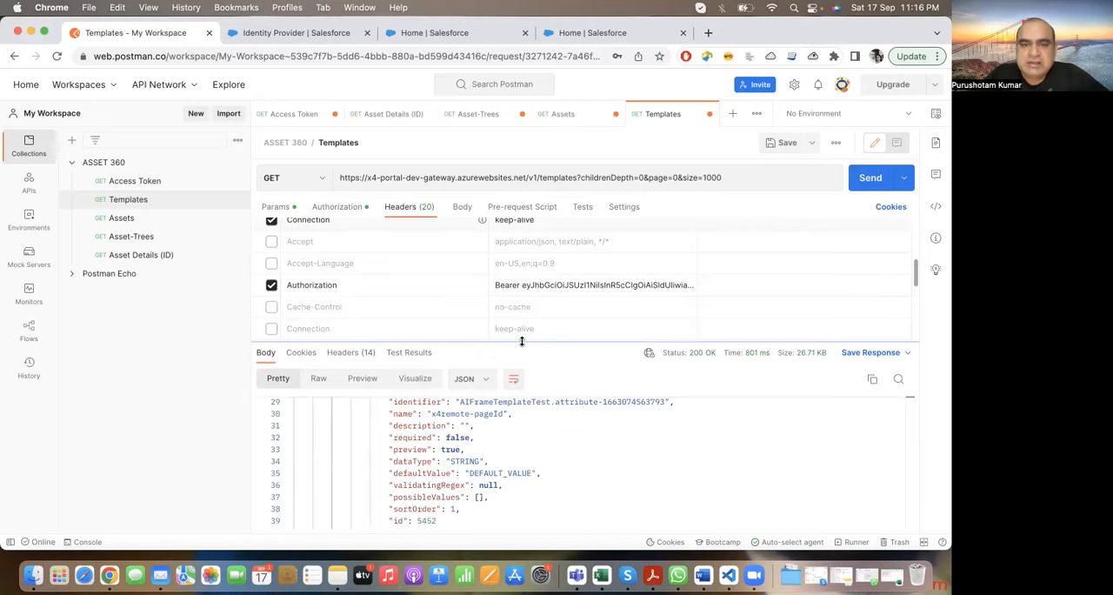
Step: Enlarge the response area and examine the start of the content array and its first template, AIFrameTemplateTest
drag(522, 341, 532, 191)
scroll(525, 348, up, 10)
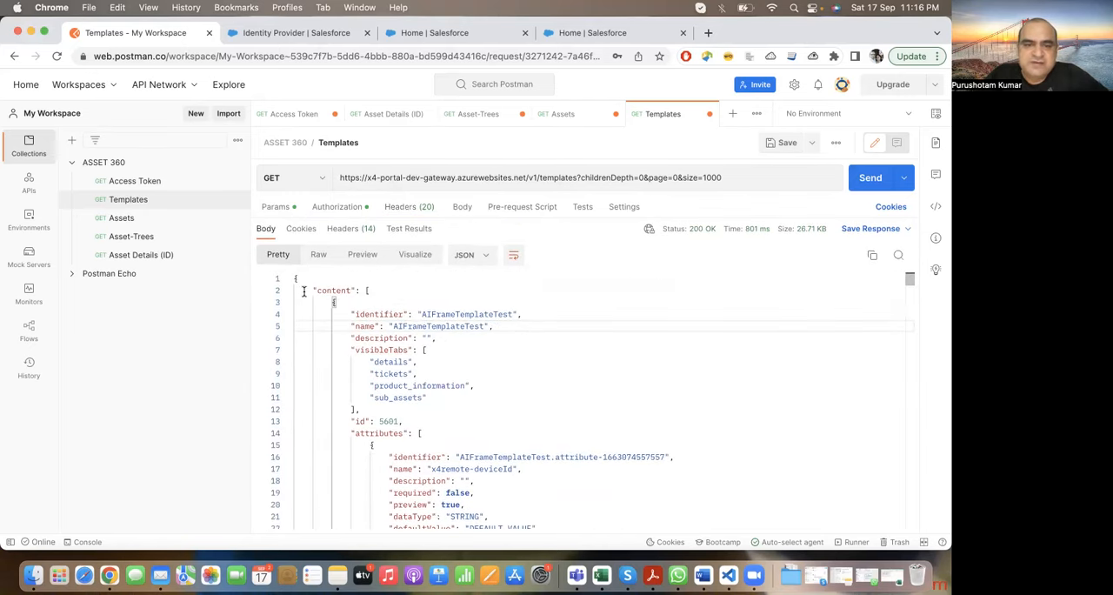
drag(314, 291, 431, 426)
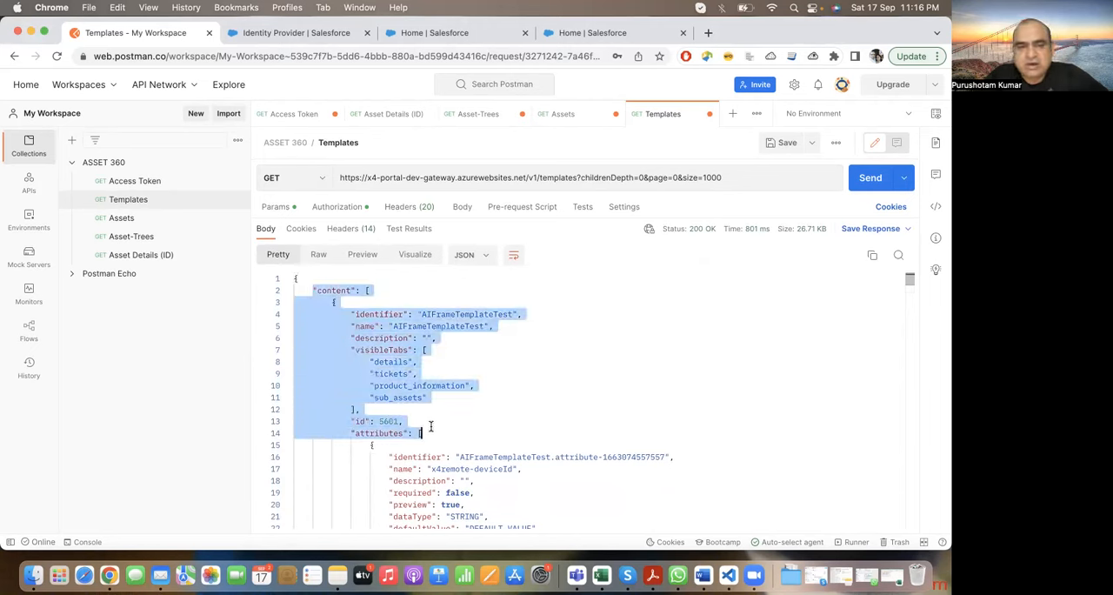
click(476, 435)
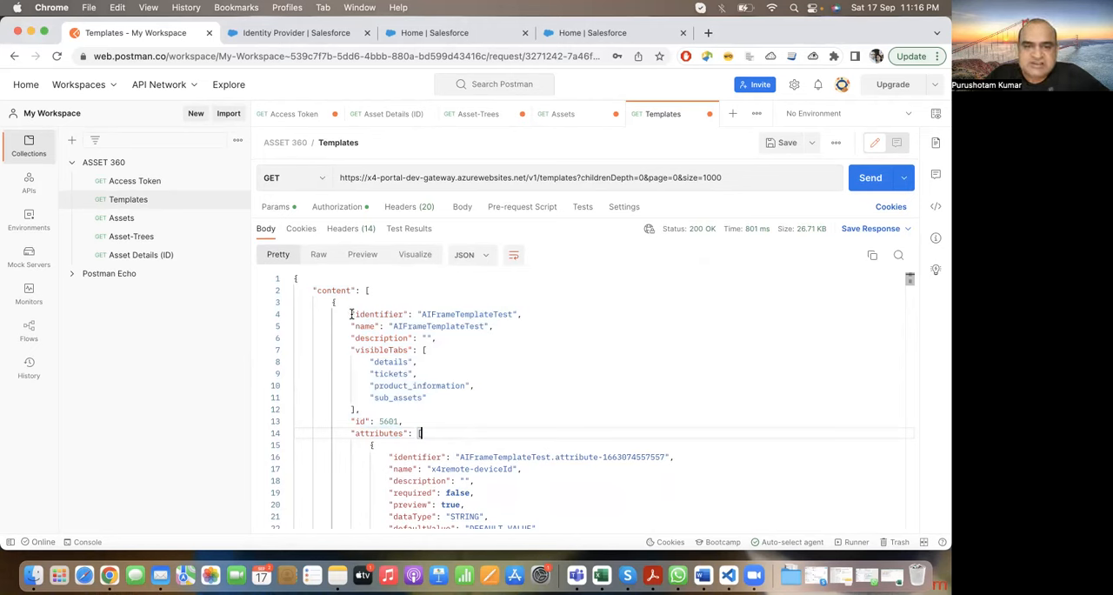
double_click(328, 290)
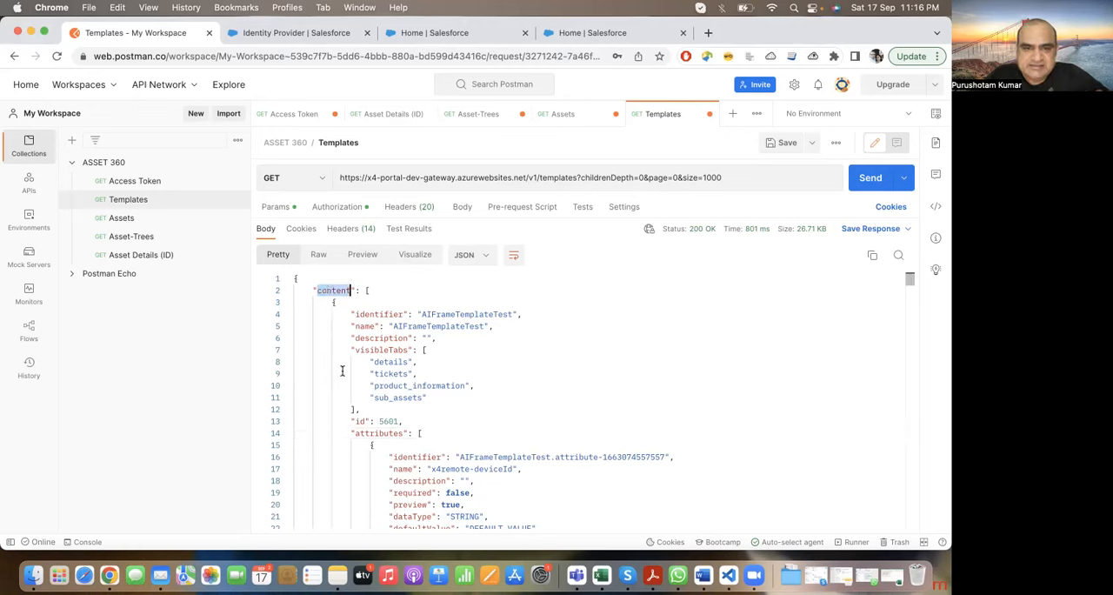
click(332, 302)
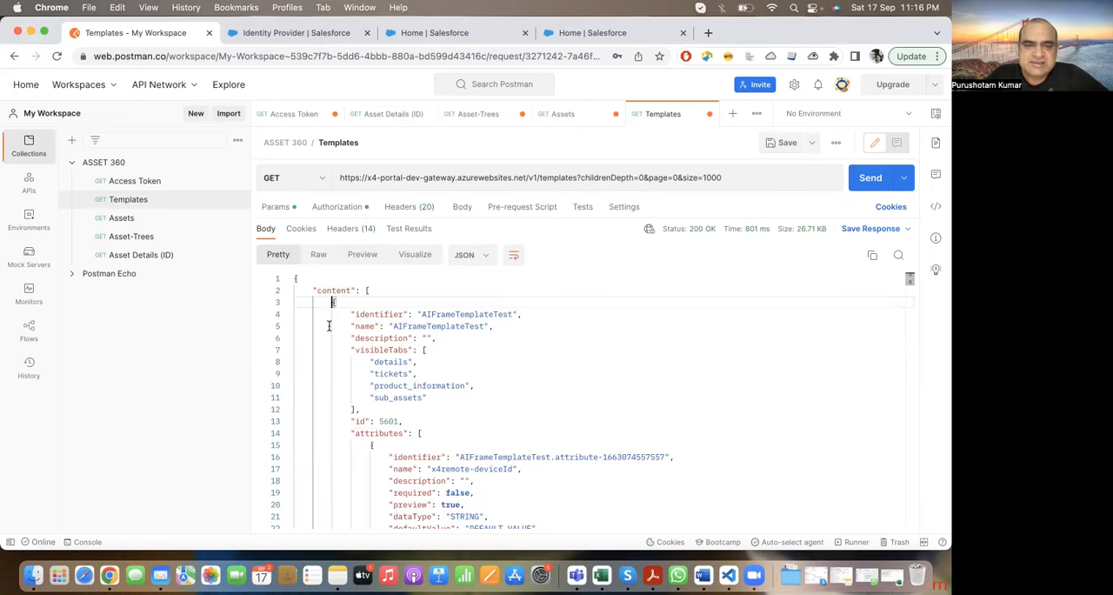
Step: Trace and highlight the whole AIFrameTemplateTest object in the JSON response, from its opening to its closing brace
scroll(339, 403, down, 1)
scroll(339, 403, down, 2)
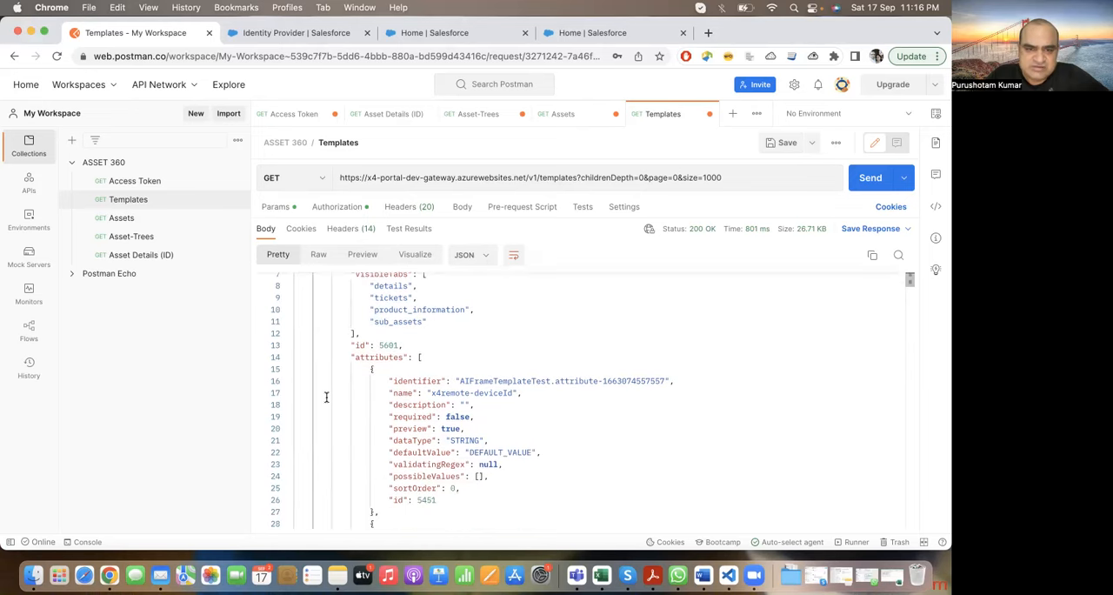
scroll(327, 406, down, 8)
scroll(327, 408, down, 5)
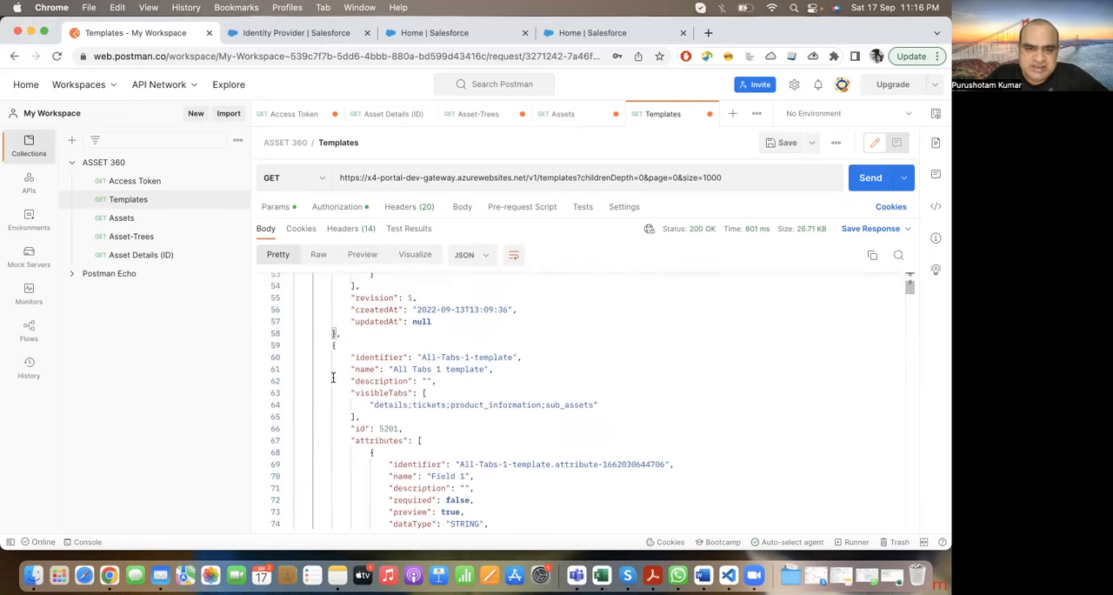
click(341, 332)
scroll(341, 330, up, 12)
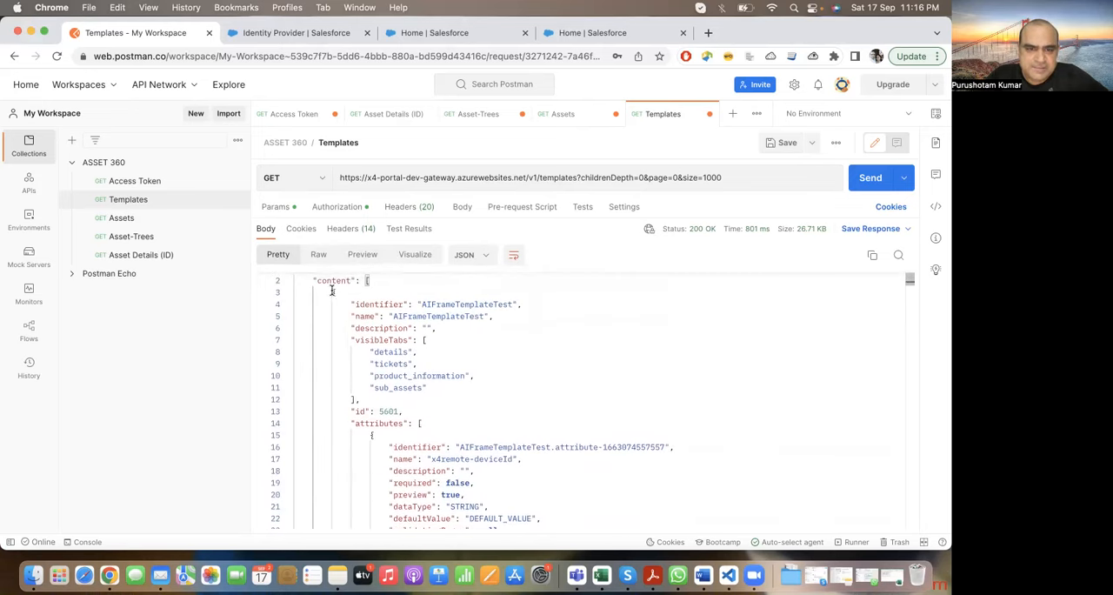
double_click(332, 291)
scroll(355, 453, down, 11)
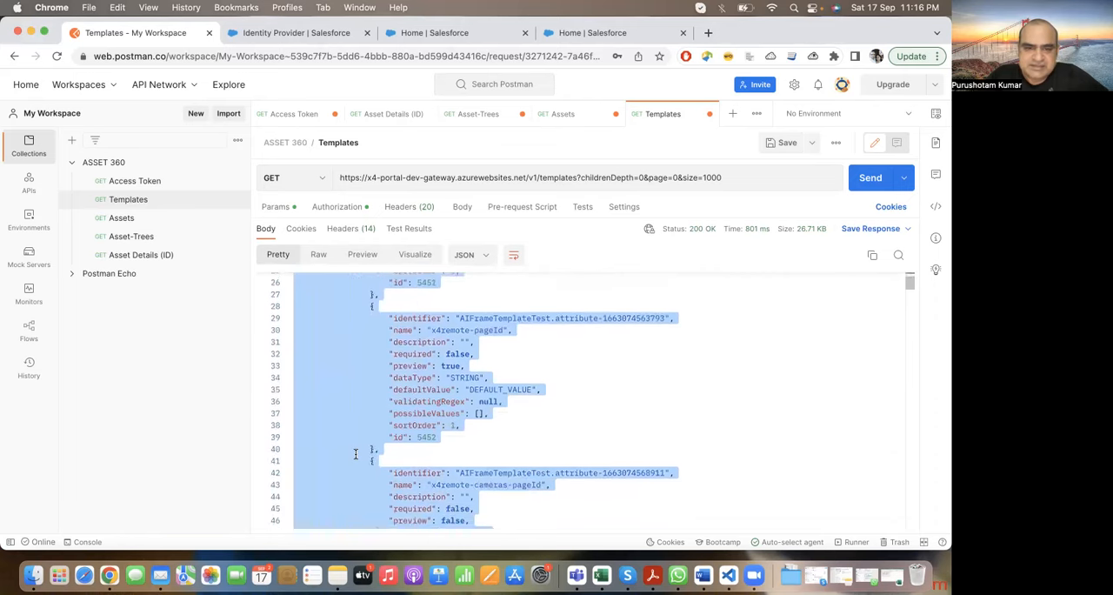
Step: Highlight the complete All-Tabs-1-template object in the JSON response and review where it begins and ends
click(330, 399)
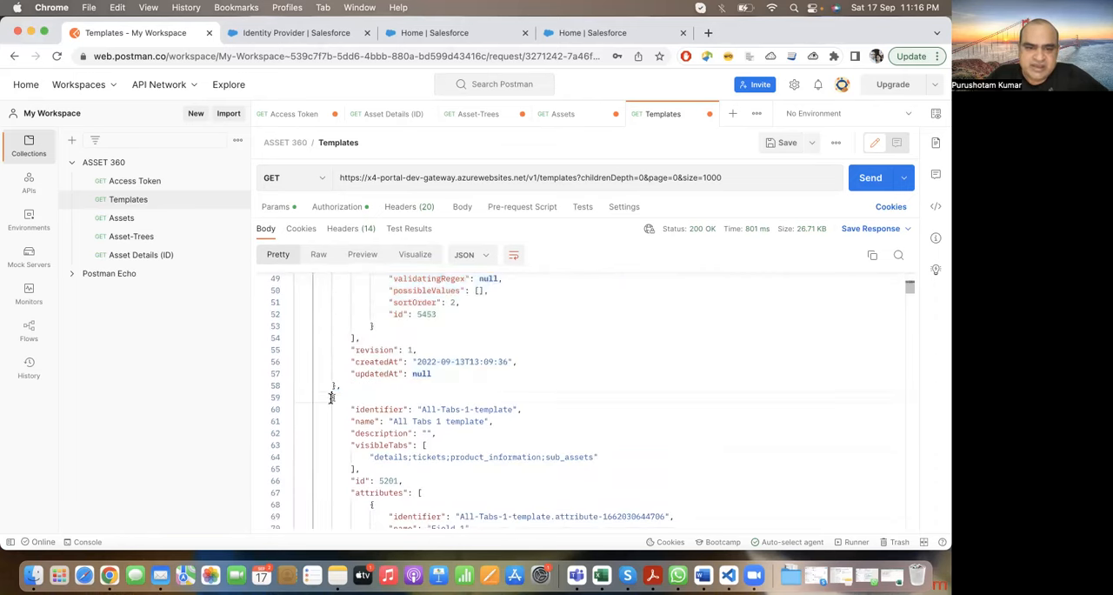
scroll(330, 399, down, 10)
scroll(335, 391, down, 11)
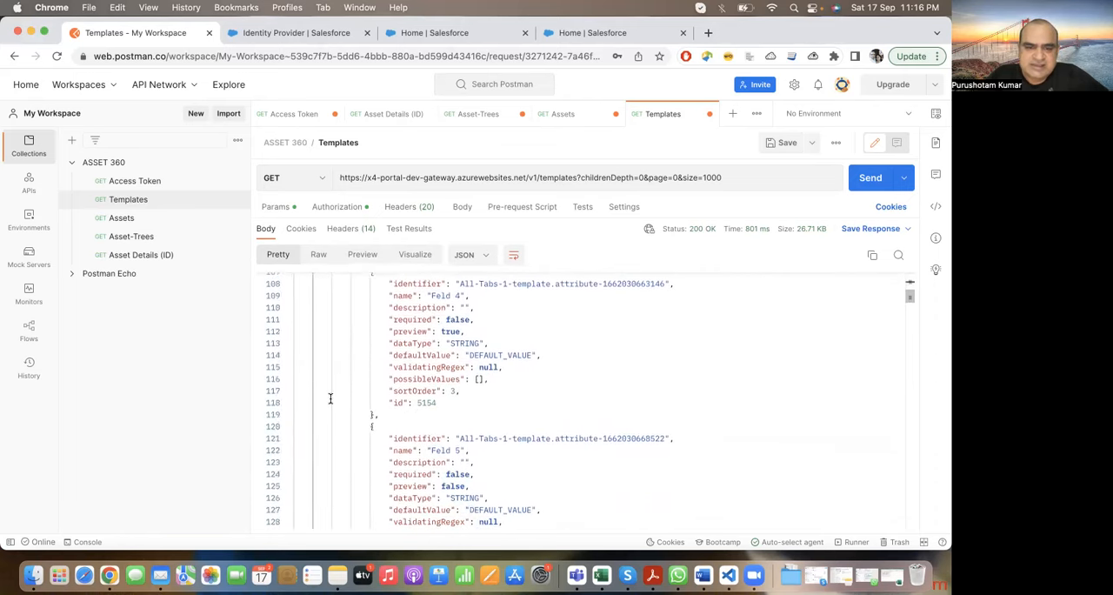
shift+click(343, 380)
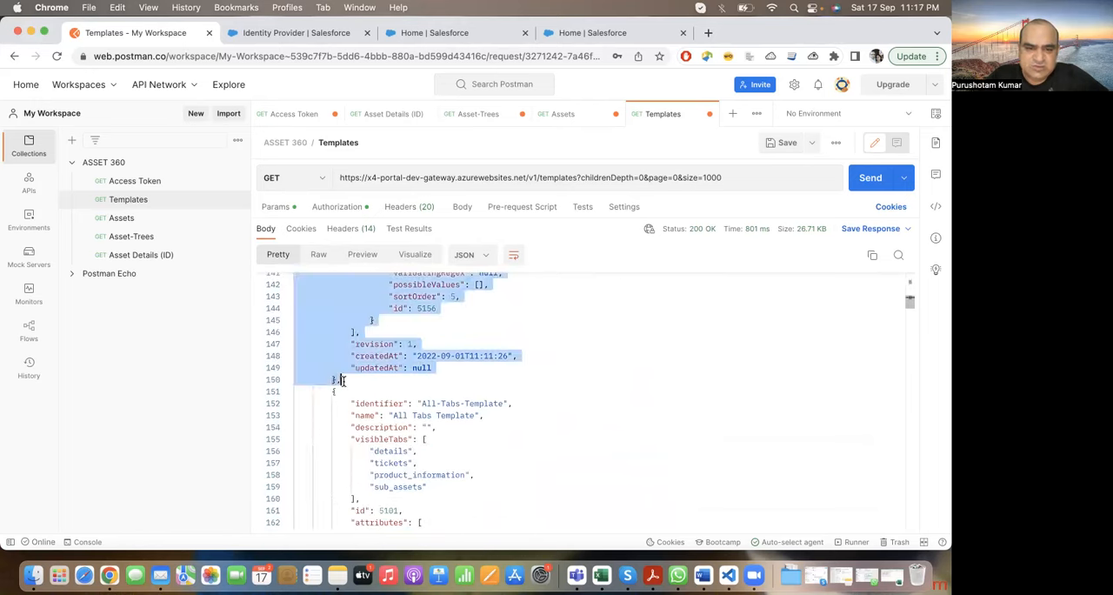
scroll(342, 380, up, 15)
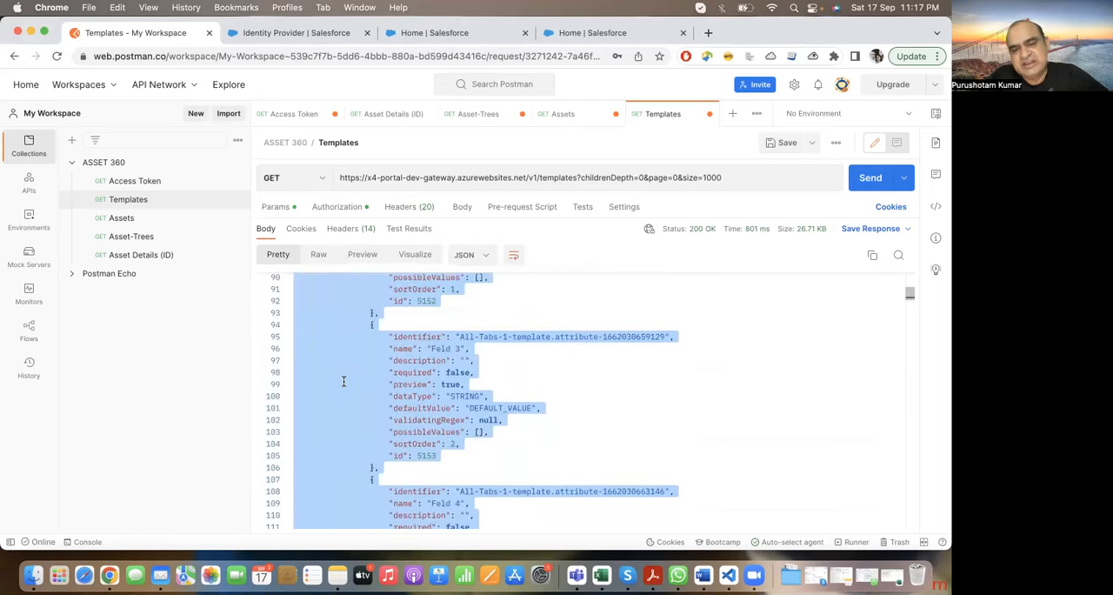
scroll(344, 381, up, 5)
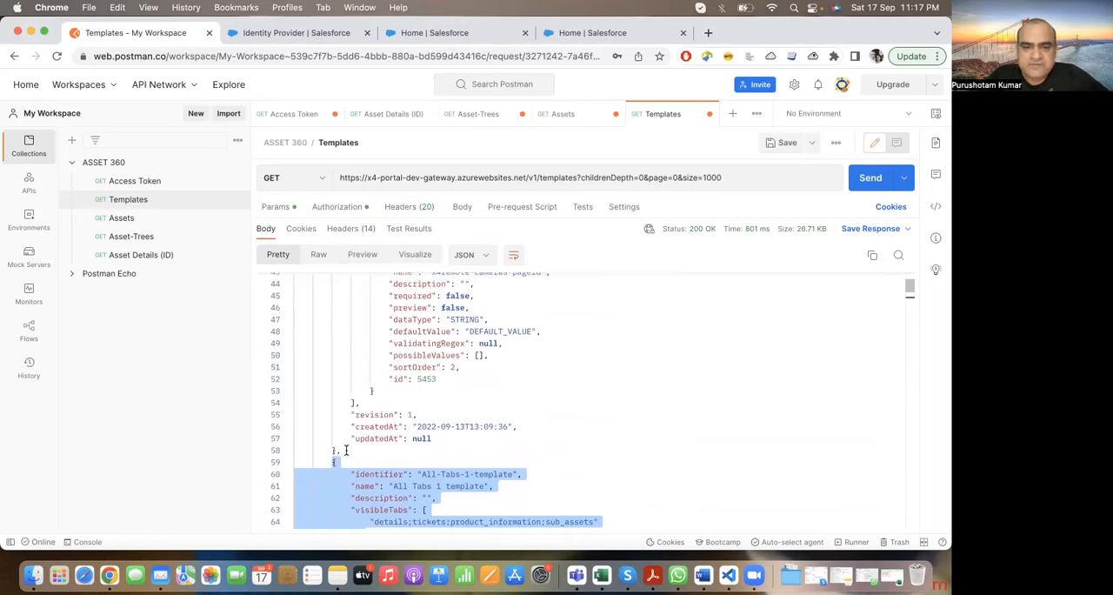
scroll(346, 450, up, 2)
scroll(345, 450, down, 3)
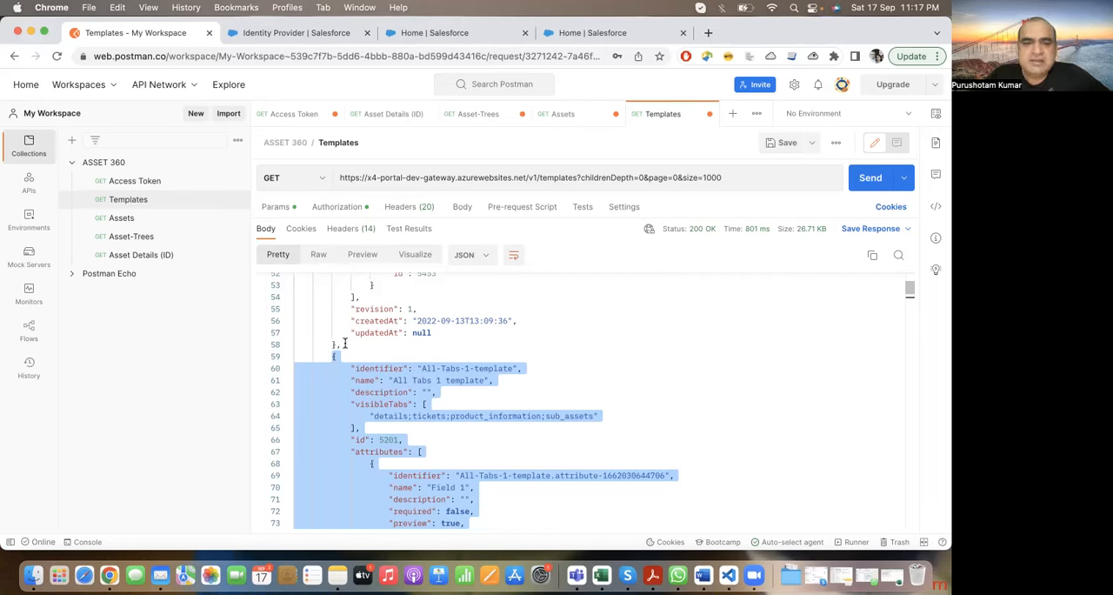
scroll(344, 343, down, 3)
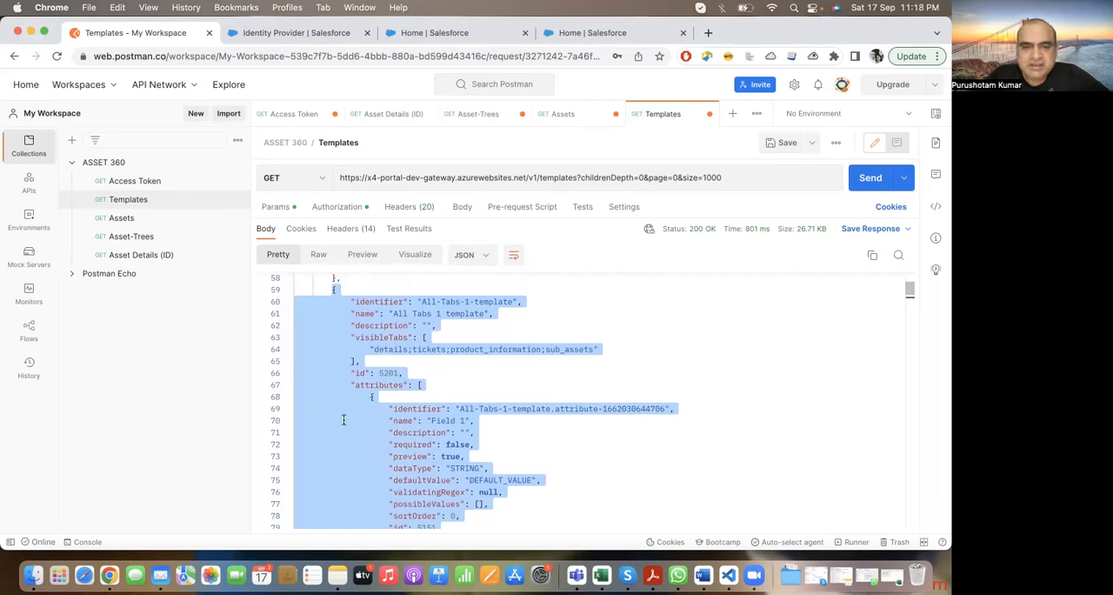
Step: Examine the identifier, visible tabs, id and attribute fields of the All-Tabs-1-template object, and return to the start of the response
click(349, 302)
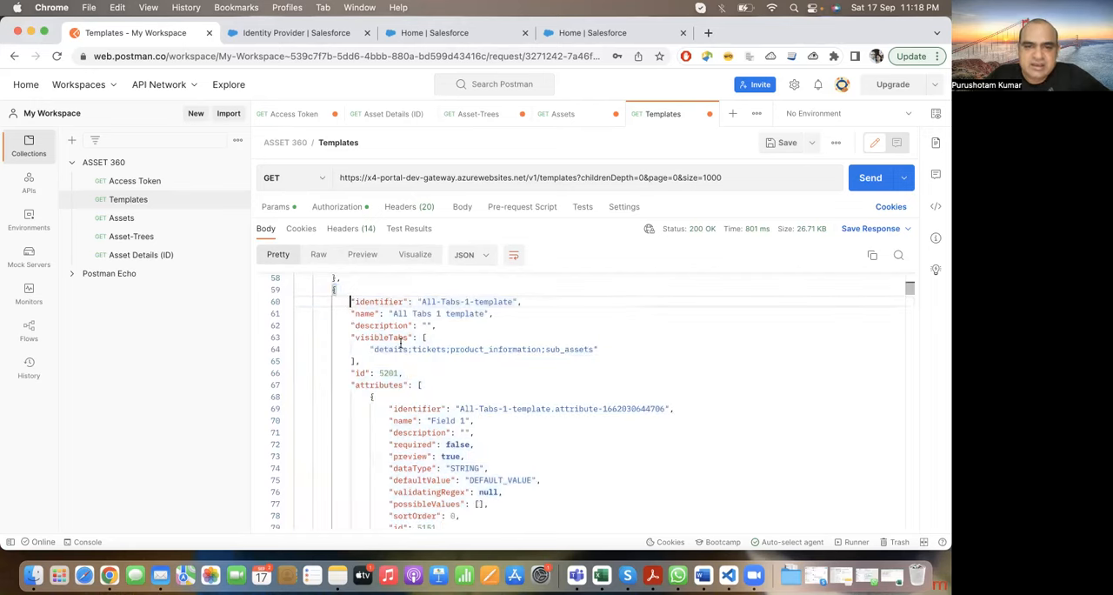
scroll(418, 374, up, 2)
scroll(446, 422, down, 3)
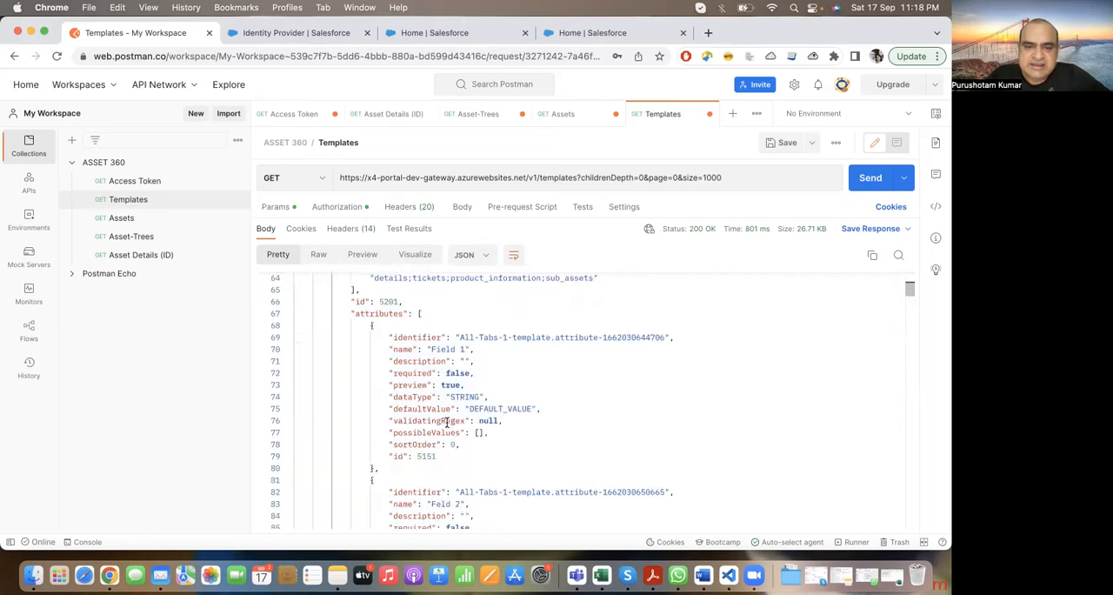
double_click(382, 301)
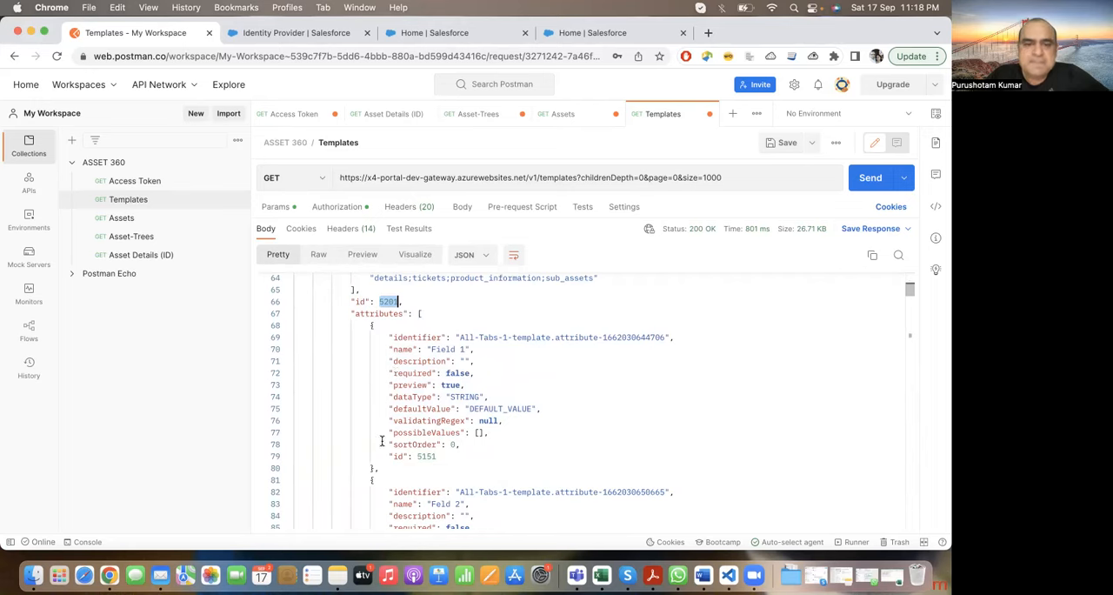
scroll(381, 435, down, 7)
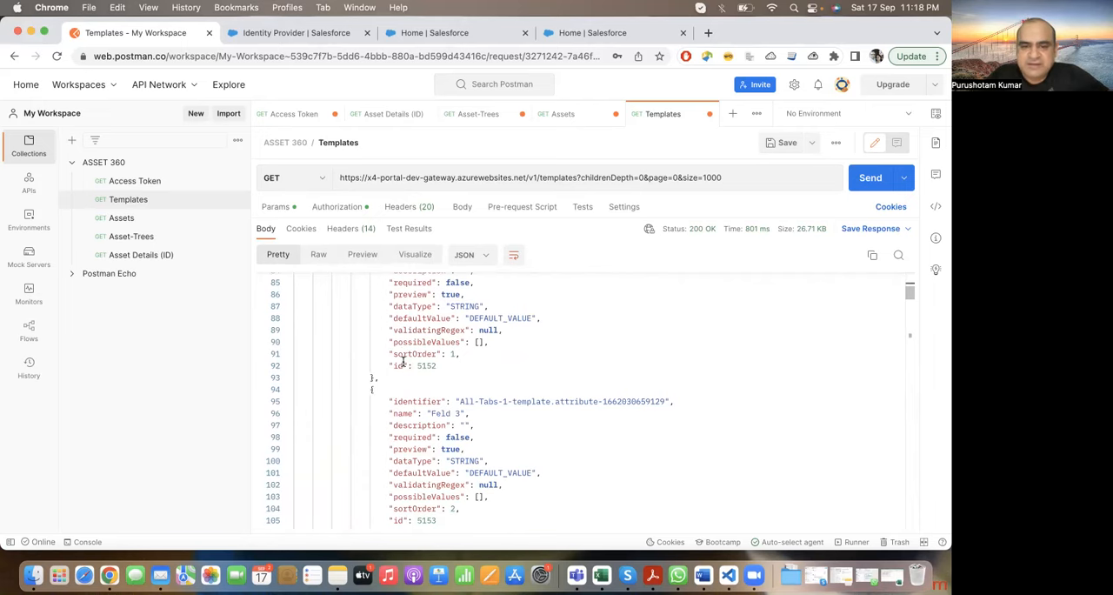
scroll(407, 407, up, 3)
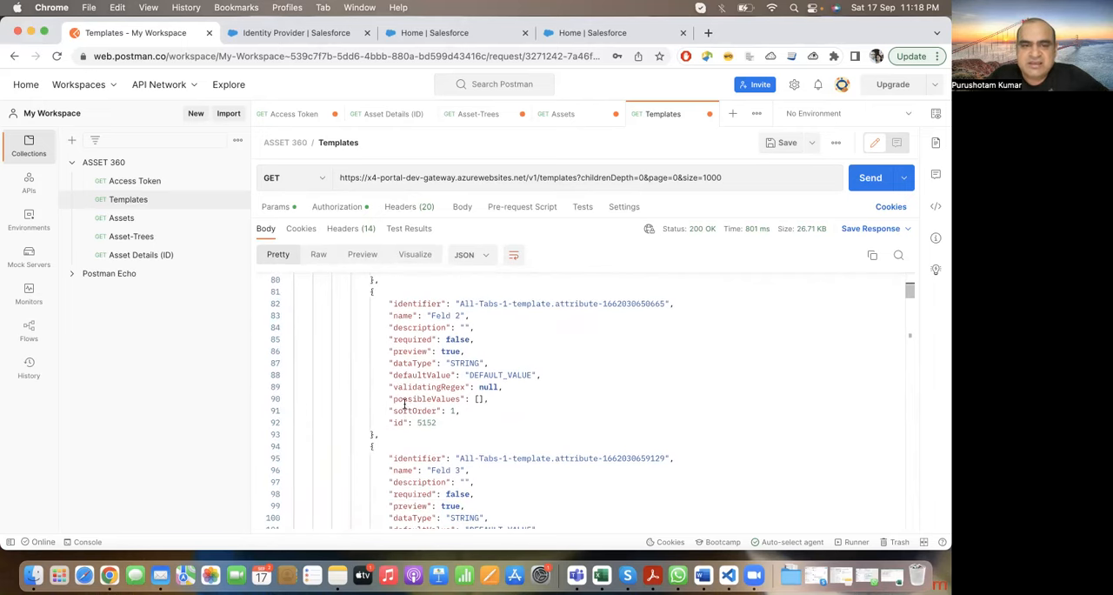
scroll(428, 307, up, 15)
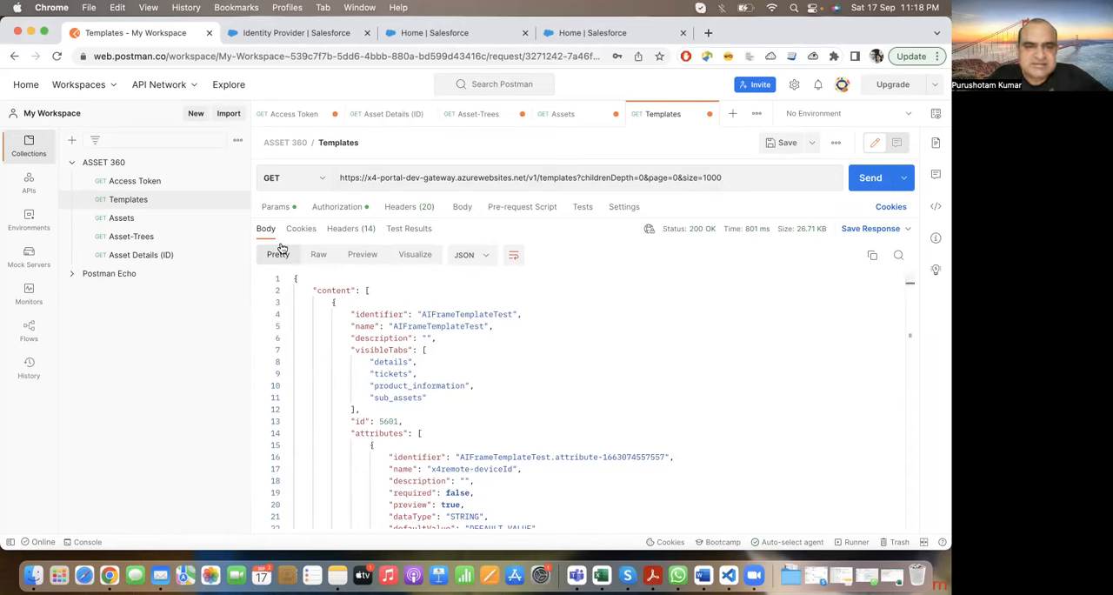
Step: Review the Templates request's authorization type and token, and look through its request headers
click(327, 207)
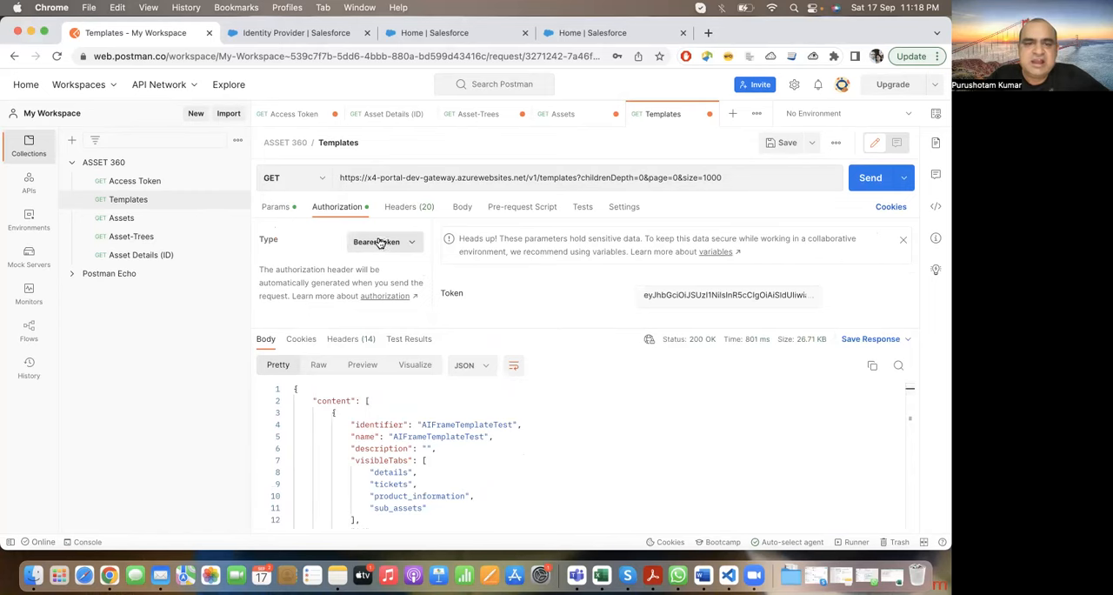
click(402, 209)
scroll(407, 256, up, 5)
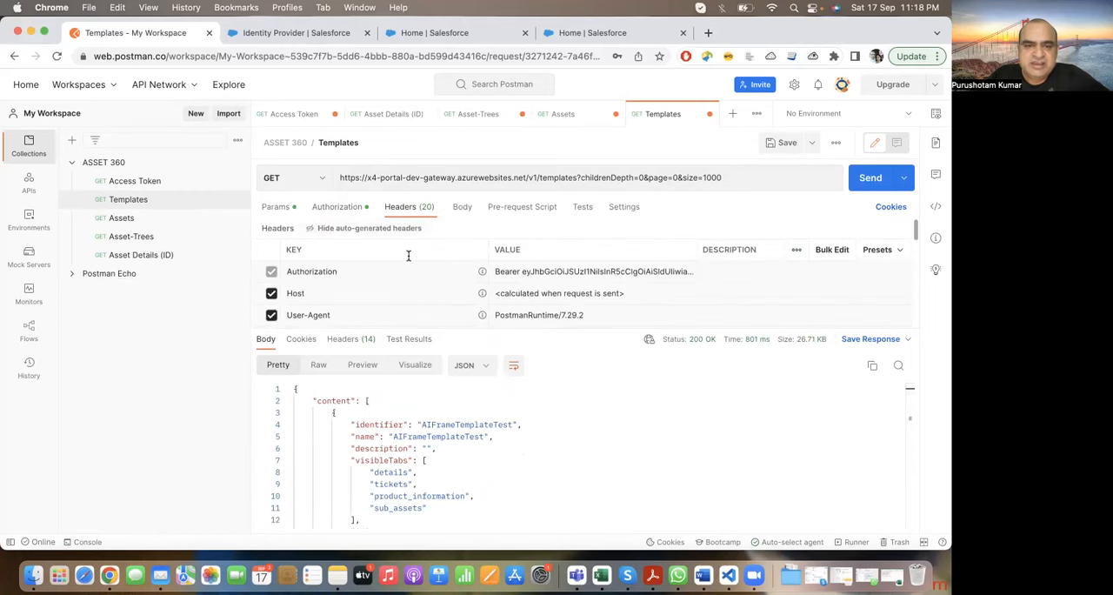
scroll(408, 258, down, 2)
scroll(409, 258, down, 2)
scroll(409, 258, up, 2)
scroll(408, 255, down, 1)
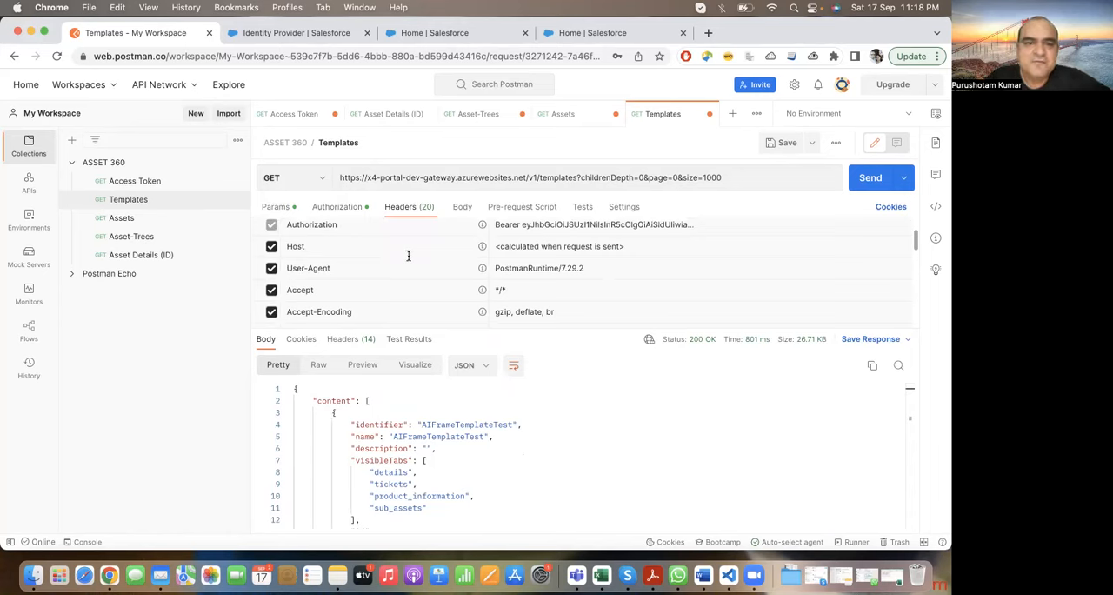
Step: View the available HTTP methods for the Templates request, keeping GET, and look over its JSON response body
click(321, 183)
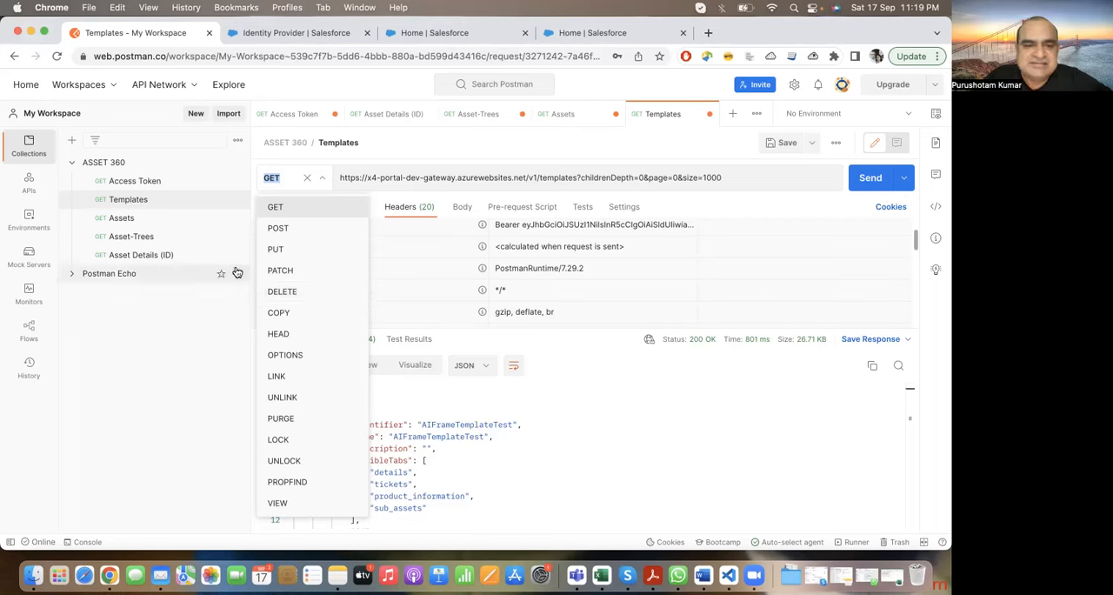
click(460, 339)
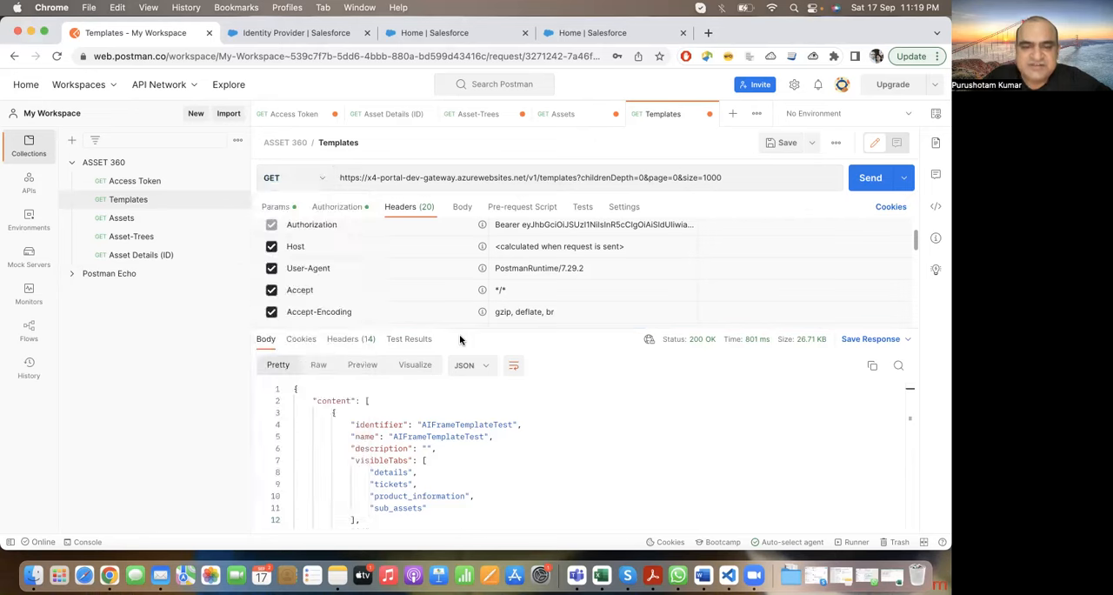
scroll(449, 394, down, 2)
scroll(447, 393, up, 2)
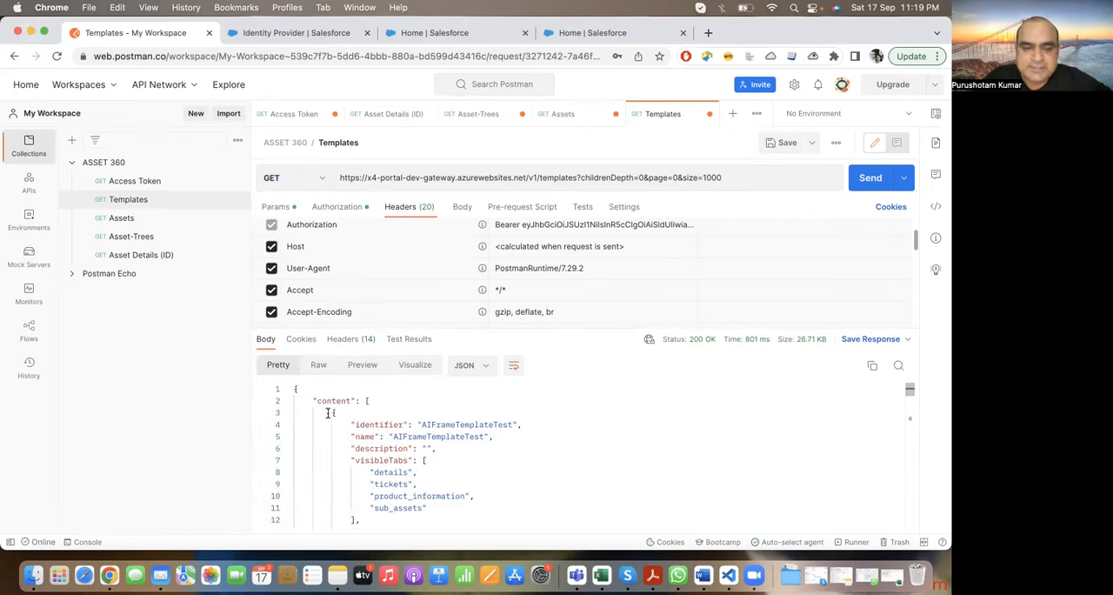
scroll(317, 405, down, 1)
scroll(316, 406, down, 5)
scroll(317, 405, up, 5)
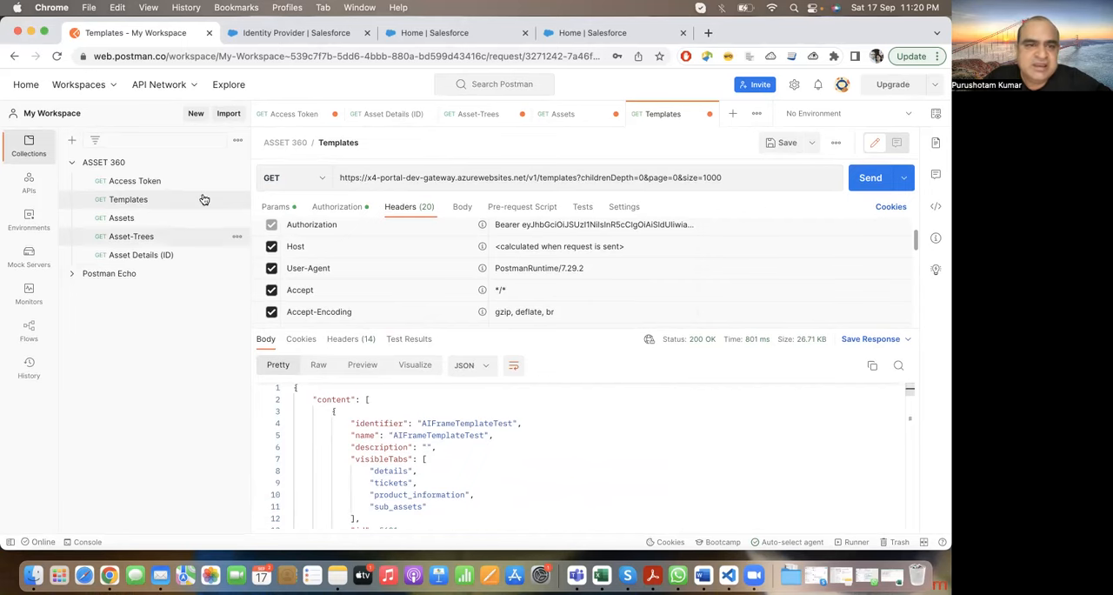
Step: Open the Access Token request and examine its OAuth 2.0 settings, from grant type and URLs to client credentials and scope
click(150, 181)
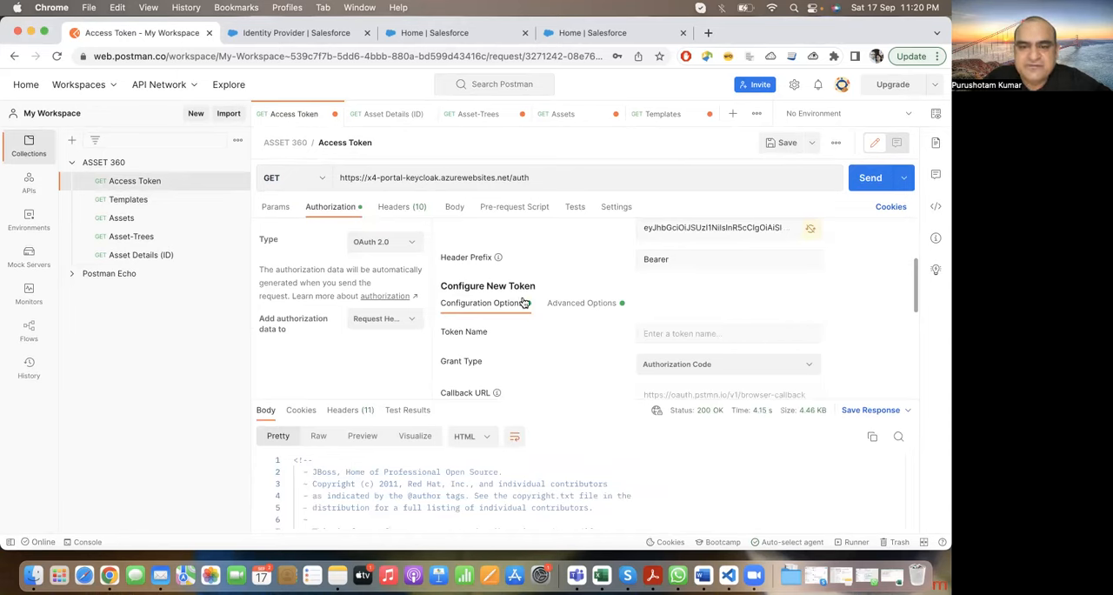
scroll(523, 302, down, 5)
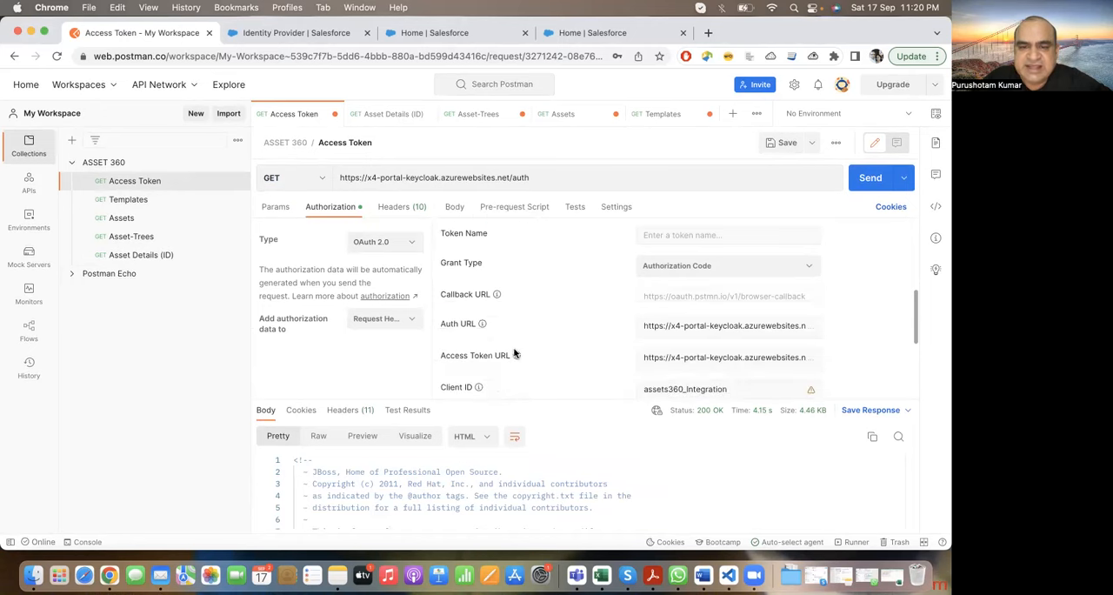
scroll(513, 352, down, 1)
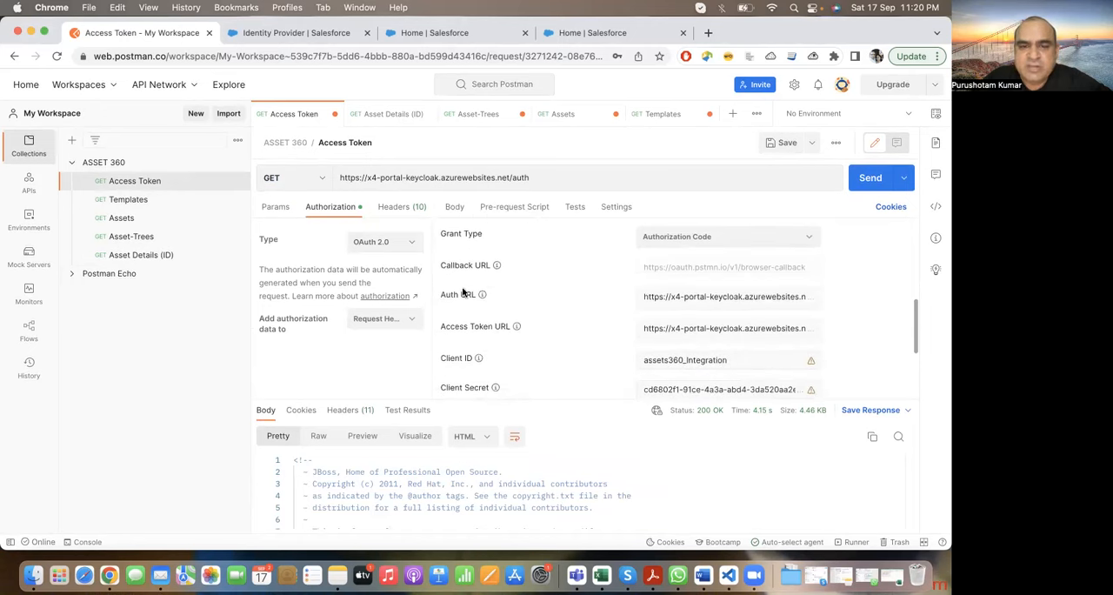
scroll(538, 347, down, 2)
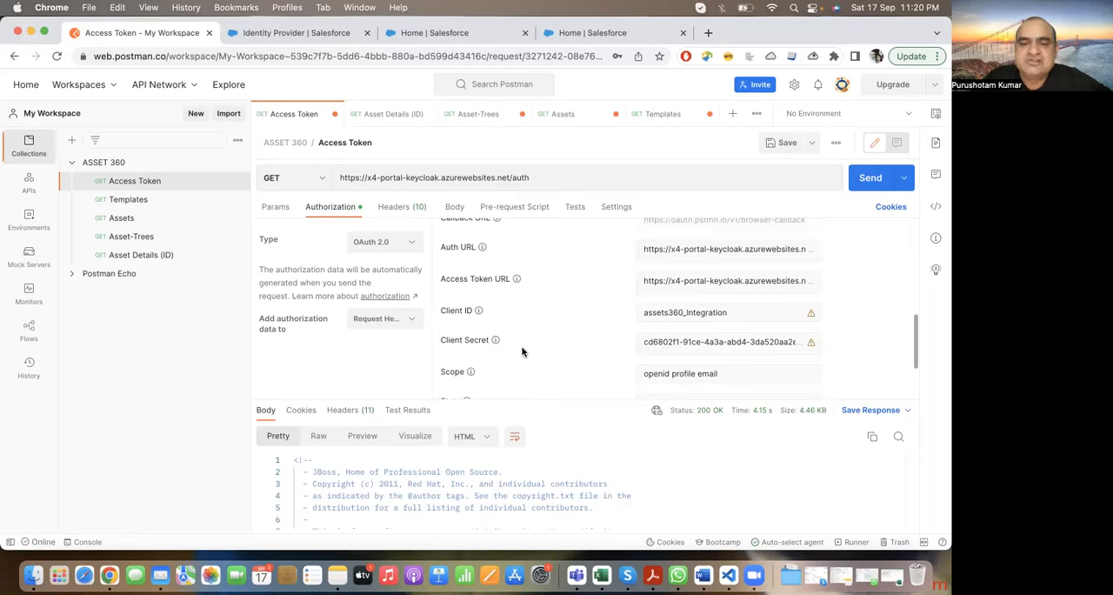
scroll(522, 351, down, 1)
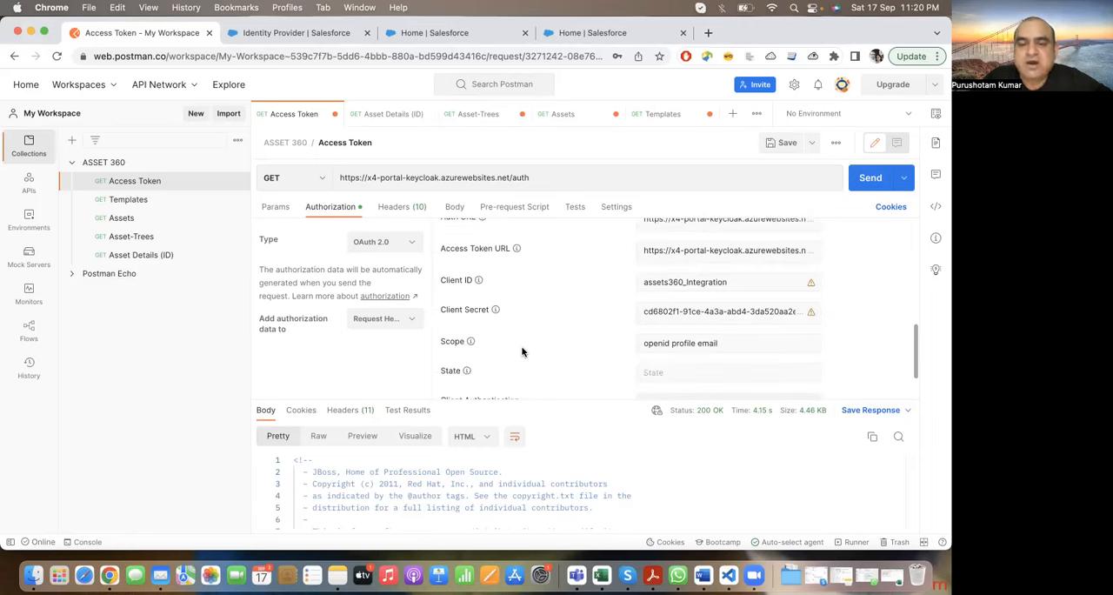